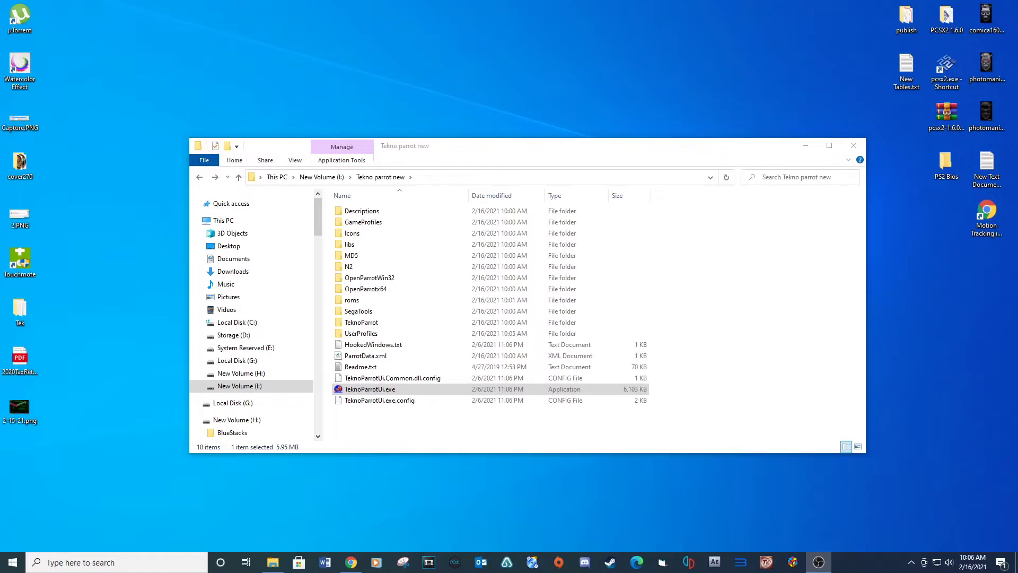
Set TeknoParrotUi.exe to run as an administrator in its compatibility properties.
{"action": "right_click", "coordinate": [358, 389]}
{"action": "left_click", "coordinate": [333, 382]}
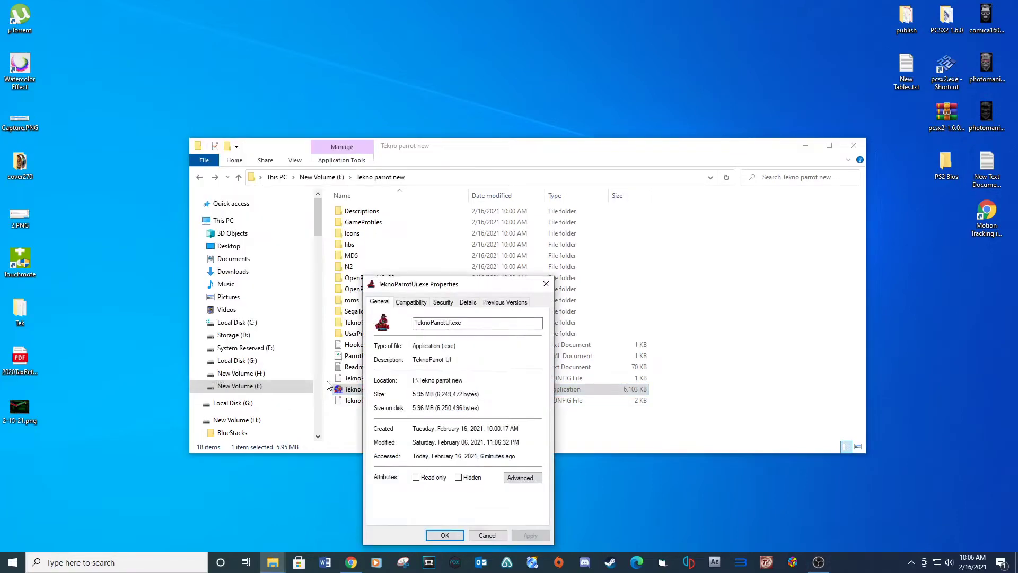
{"action": "left_click", "coordinate": [410, 302]}
{"action": "left_click_drag", "start_coordinate": [448, 286], "coordinate": [432, 215]}
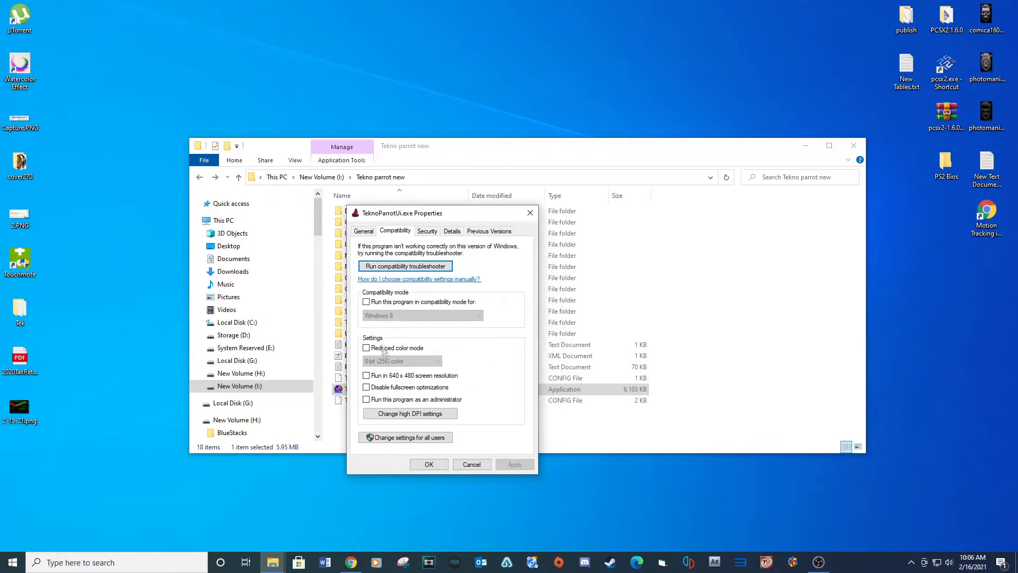
{"action": "left_click", "coordinate": [366, 400]}
{"action": "left_click", "coordinate": [416, 466]}
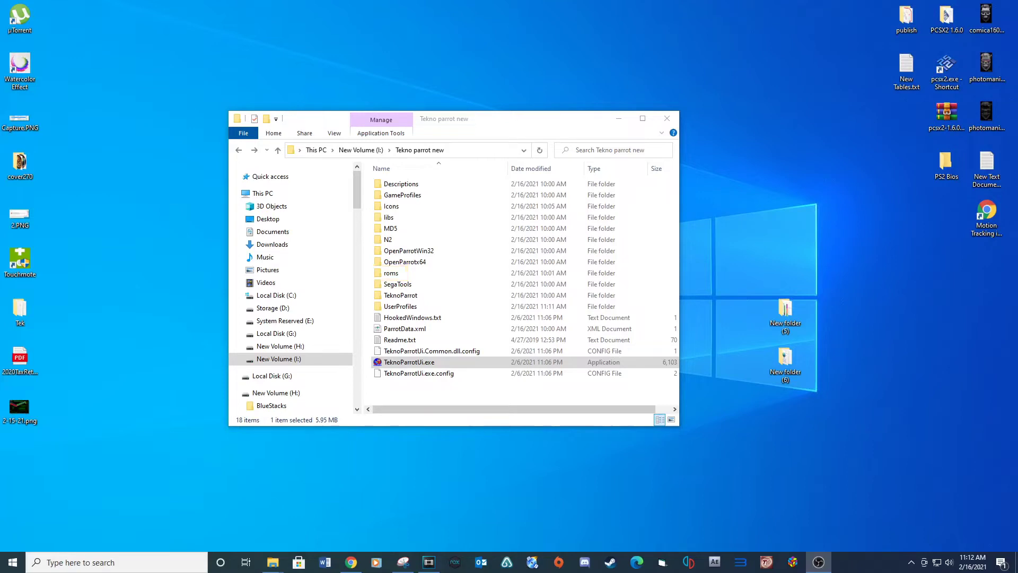
Launch TeknoParrotUi.exe and add Mario Kart: Arcade GP DX to the game library.
{"action": "left_click", "coordinate": [417, 364]}
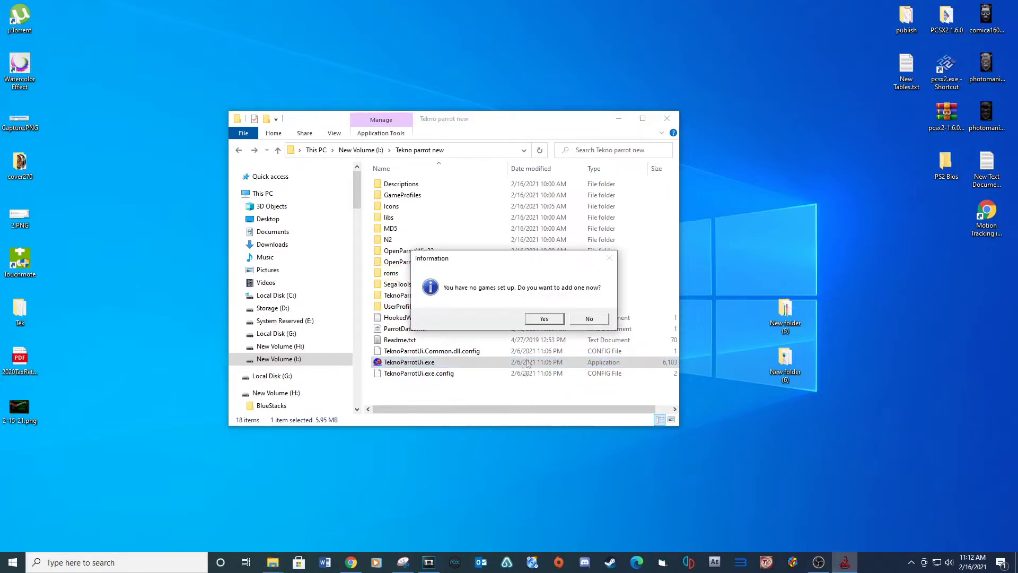
{"action": "left_click", "coordinate": [547, 321]}
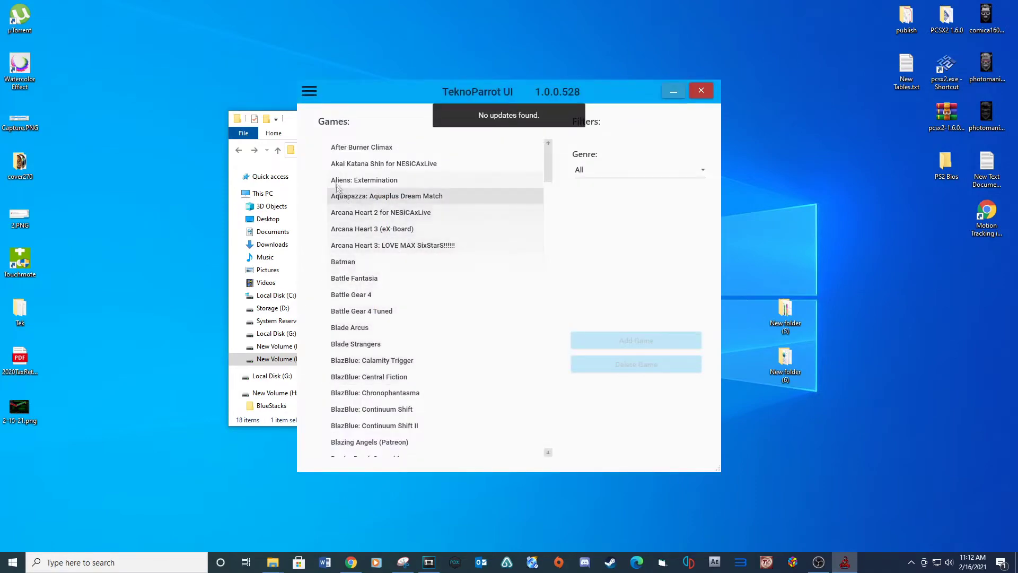
{"action": "scroll", "coordinate": [477, 261], "scroll_direction": "down", "scroll_amount": 15}
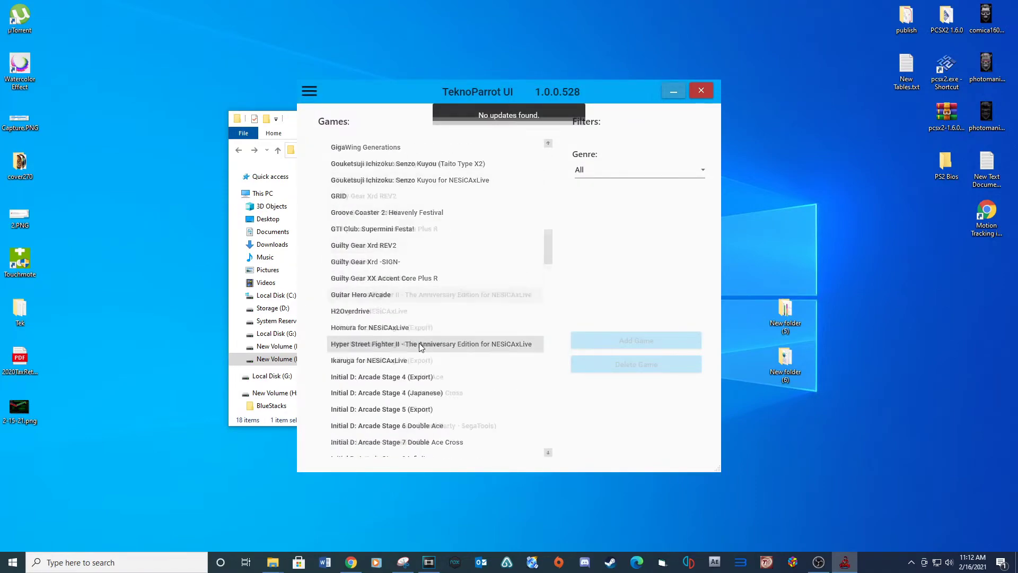
{"action": "scroll", "coordinate": [421, 346], "scroll_direction": "down", "scroll_amount": 18}
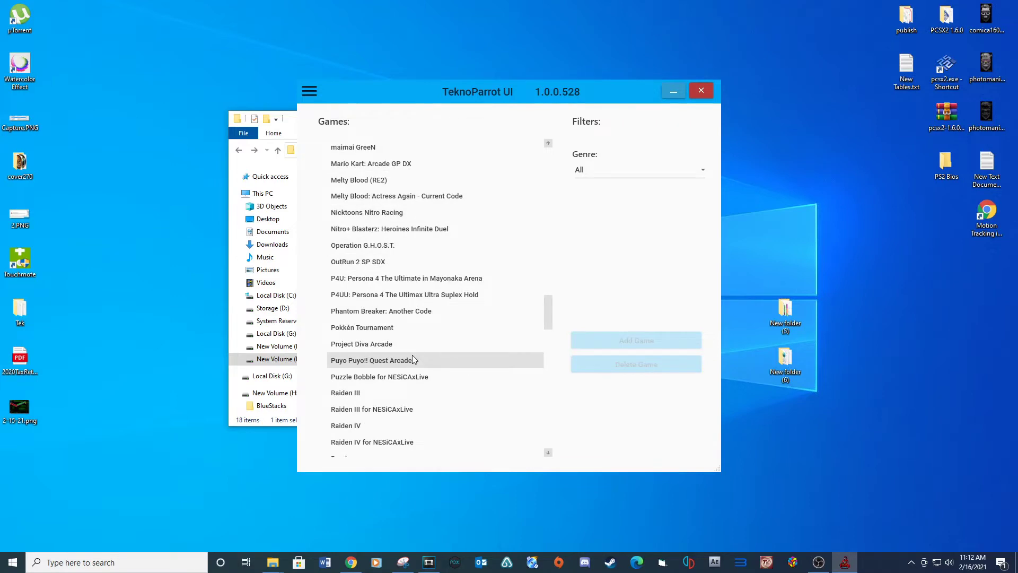
{"action": "left_click", "coordinate": [396, 164]}
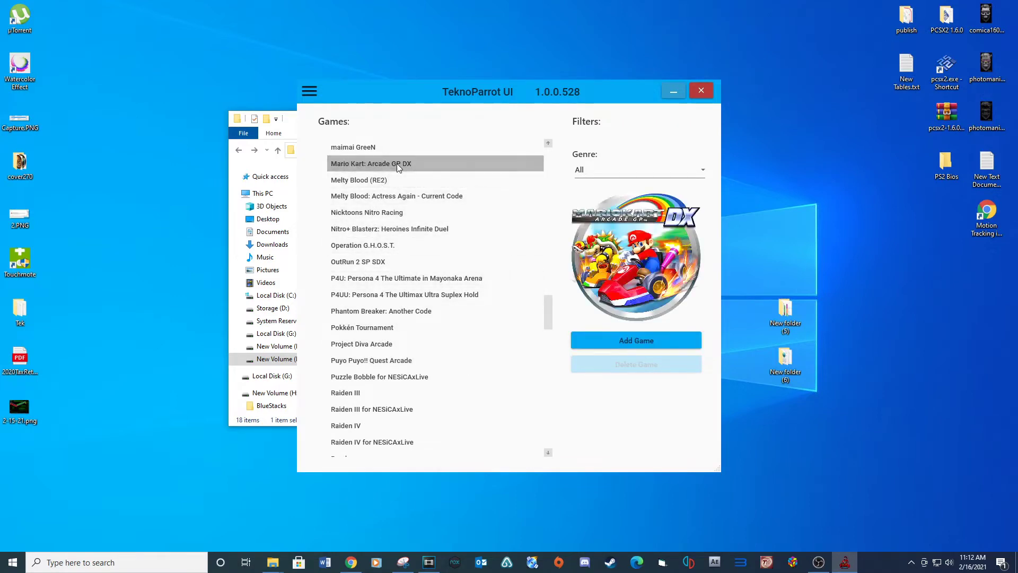
{"action": "left_click", "coordinate": [637, 340]}
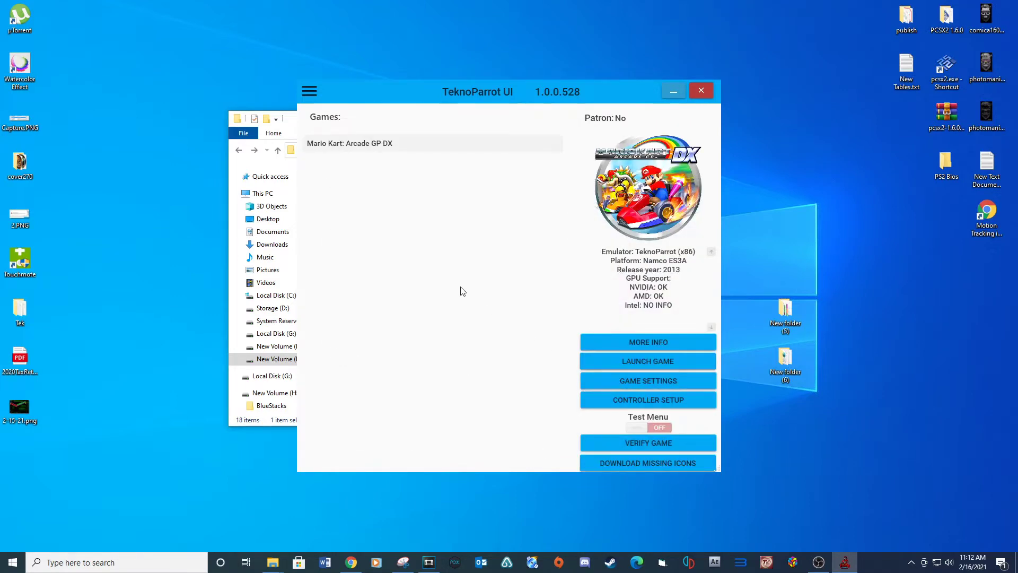
In the game's settings, choose MK_AGP3_FINAL.exe from the Mario Kart DX roms folder as the game executable.
{"action": "left_click", "coordinate": [617, 382]}
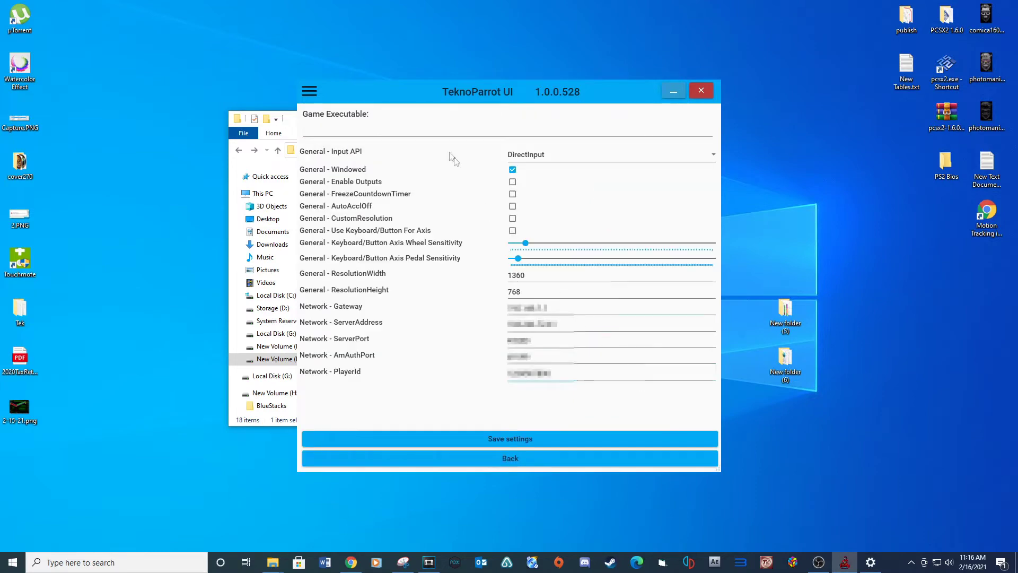
{"action": "left_click", "coordinate": [437, 127]}
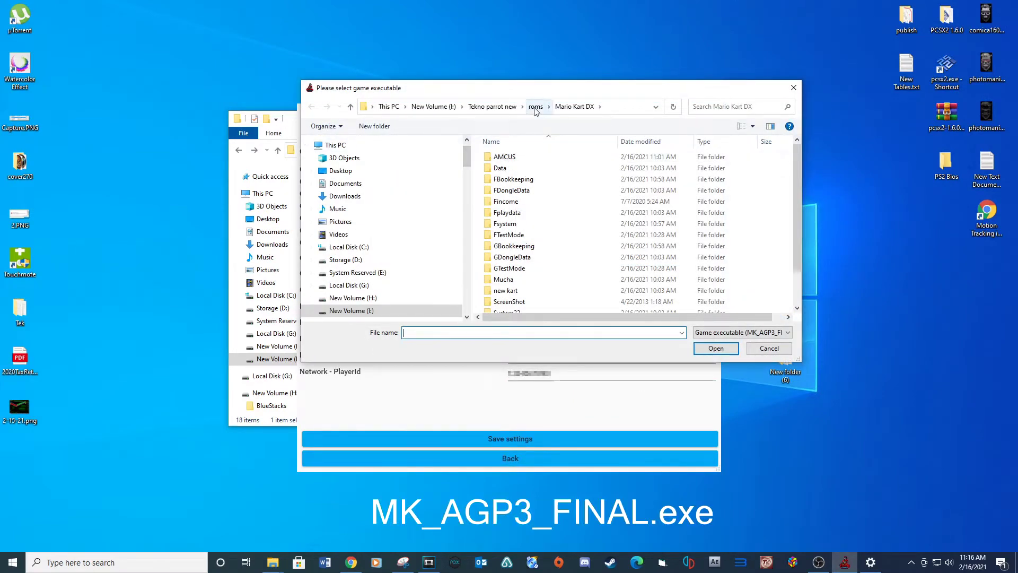
{"action": "scroll", "coordinate": [529, 200], "scroll_direction": "down", "scroll_amount": 2}
{"action": "left_click", "coordinate": [536, 307]}
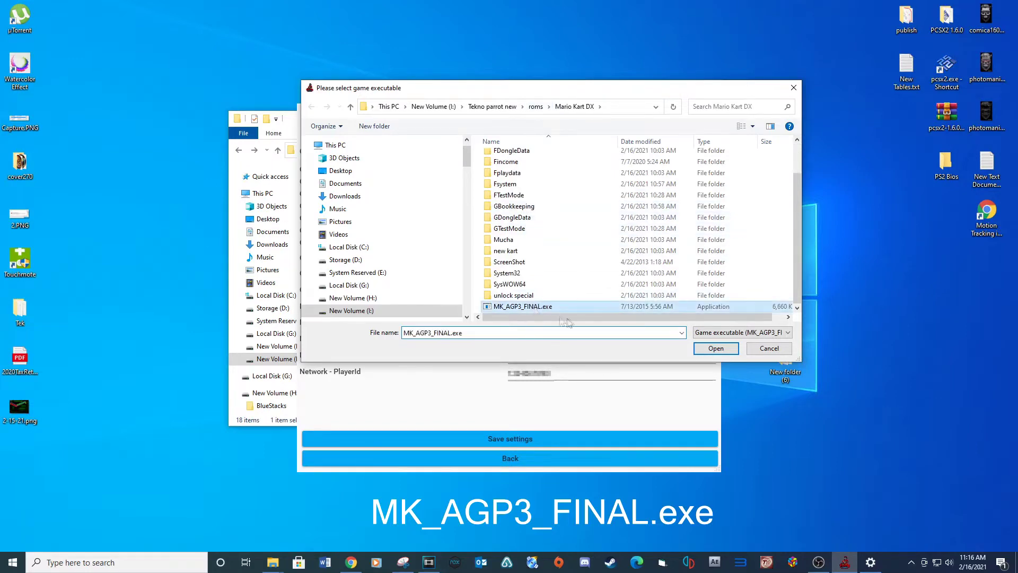
{"action": "left_click", "coordinate": [715, 348]}
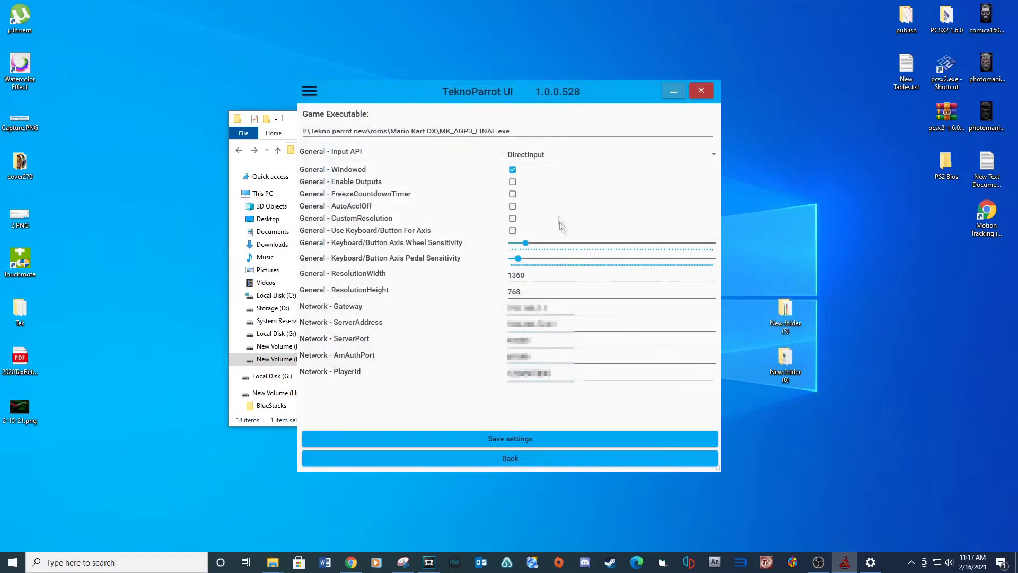
Set the Input API to XInput, turn off Windowed and enable AutoAcclOff.
{"action": "left_click", "coordinate": [564, 157]}
{"action": "left_click", "coordinate": [539, 172]}
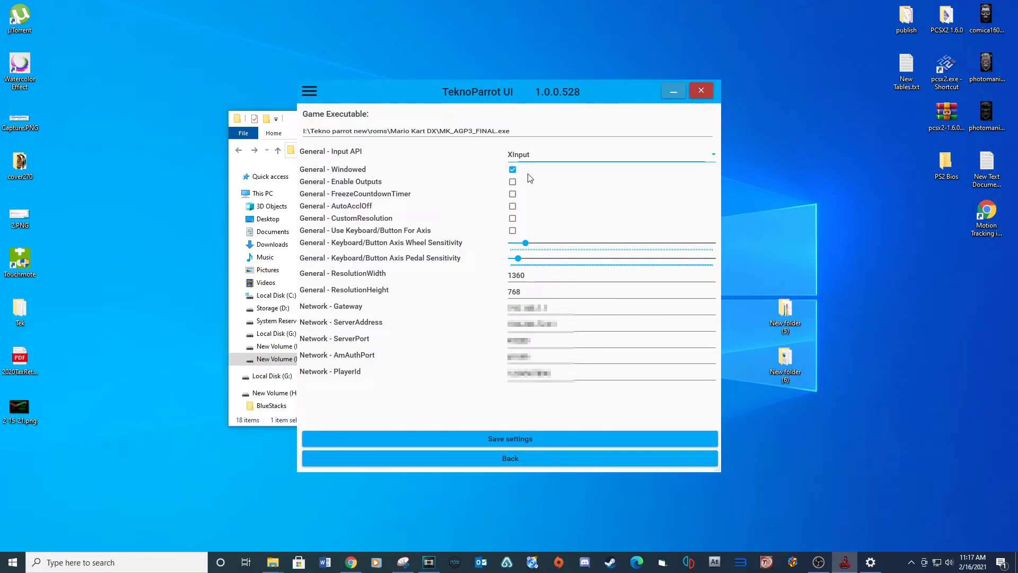
{"action": "left_click", "coordinate": [513, 169]}
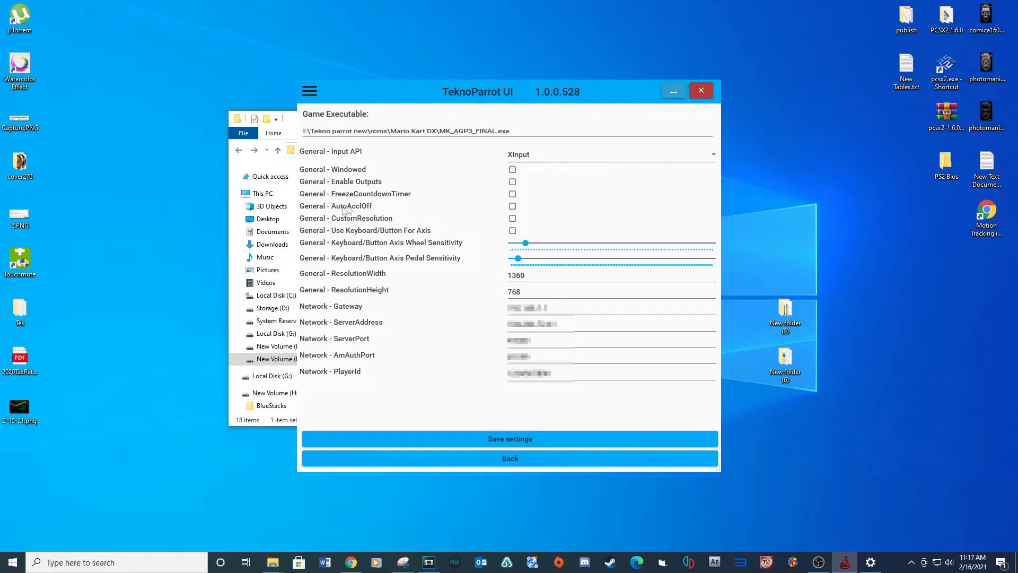
{"action": "left_click", "coordinate": [512, 208]}
Set the resolution width to 1920 and height to 1080, and save the game settings.
{"action": "double_click", "coordinate": [541, 276]}
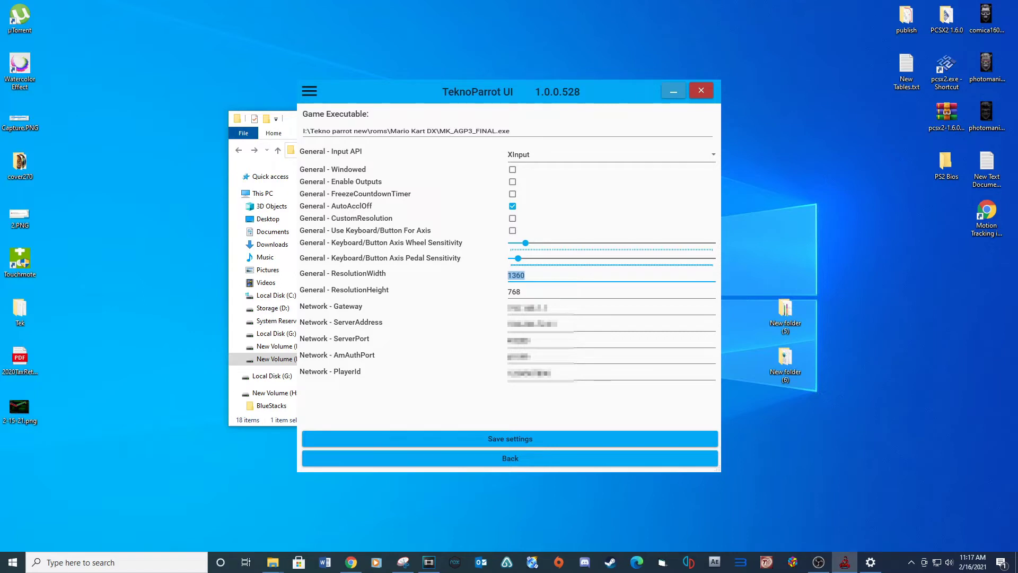
{"action": "type", "text": "1920"}
{"action": "key", "text": "Tab"}
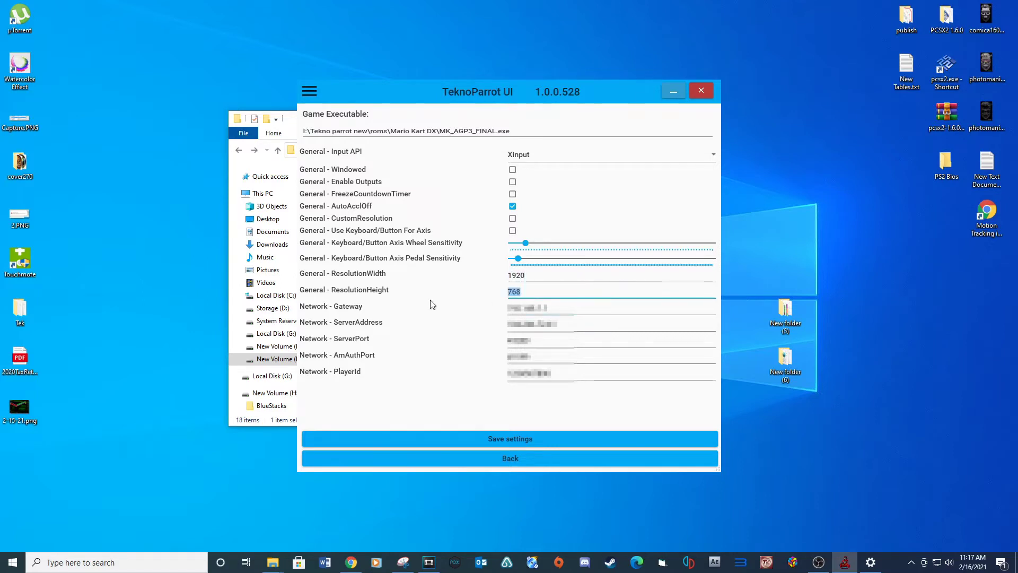
{"action": "type", "text": "1080"}
{"action": "left_click", "coordinate": [468, 444]}
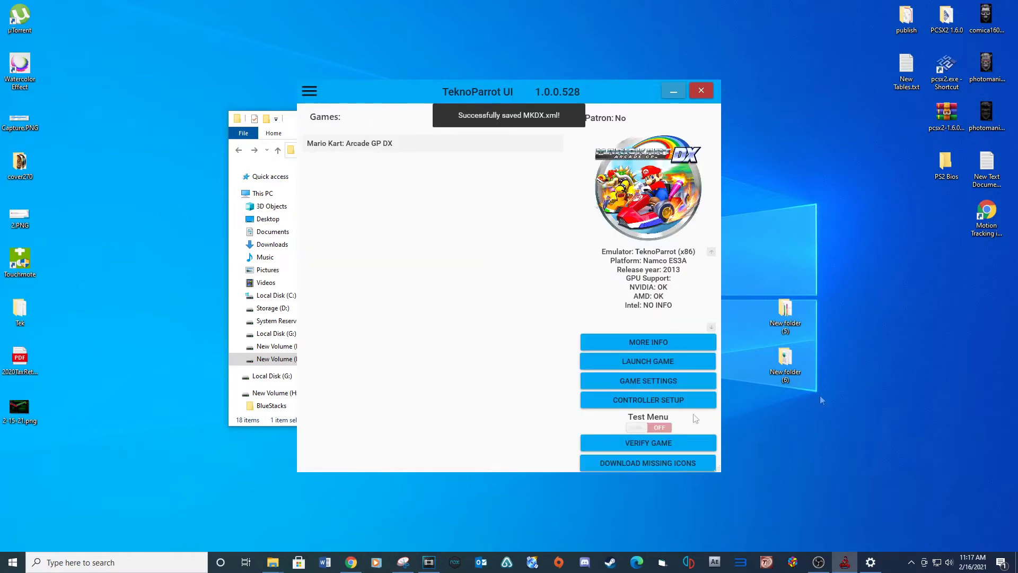
In the controller setup, bind Start to Start, Wheel Axis to LeftThumb X+, Gas to RightTrigger and Brake to LeftTrigger.
{"action": "left_click", "coordinate": [623, 400]}
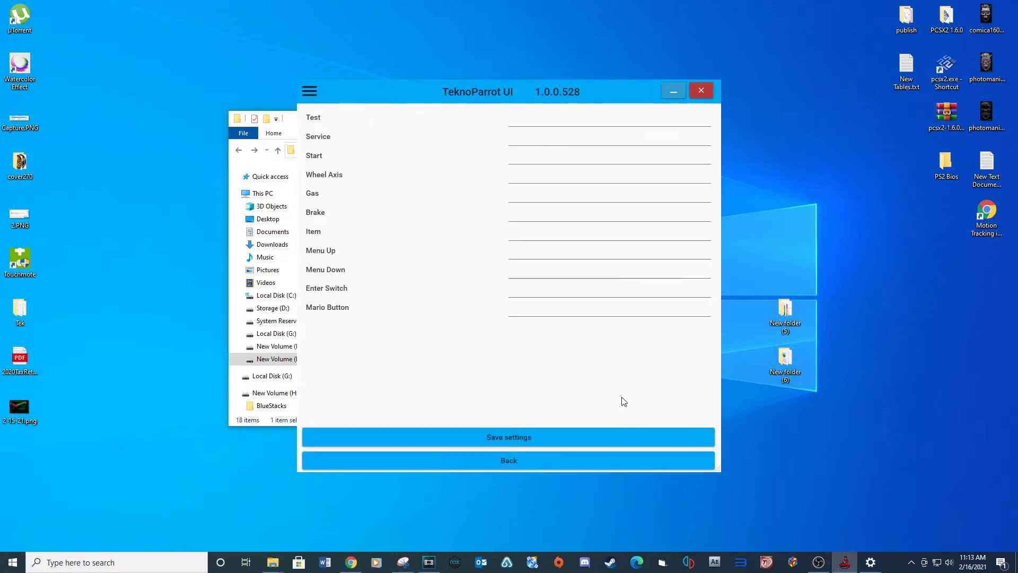
{"action": "left_click", "coordinate": [527, 157]}
{"action": "left_click", "coordinate": [541, 175]}
{"action": "left_click", "coordinate": [525, 197]}
{"action": "left_click", "coordinate": [532, 212]}
Bind Item to A, Menu Up to DPadUp, Menu Down to DPadDown, Enter Switch to X and Mario Button to Y, and save the bindings.
{"action": "left_click", "coordinate": [524, 232]}
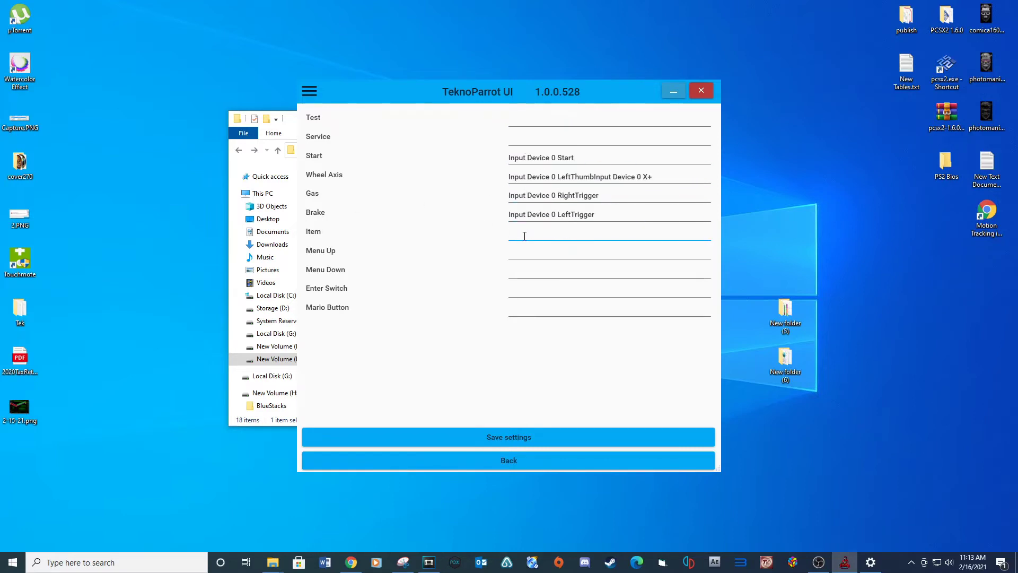
{"action": "left_click", "coordinate": [536, 251]}
{"action": "left_click", "coordinate": [550, 271]}
{"action": "left_click", "coordinate": [532, 289]}
{"action": "left_click", "coordinate": [532, 308]}
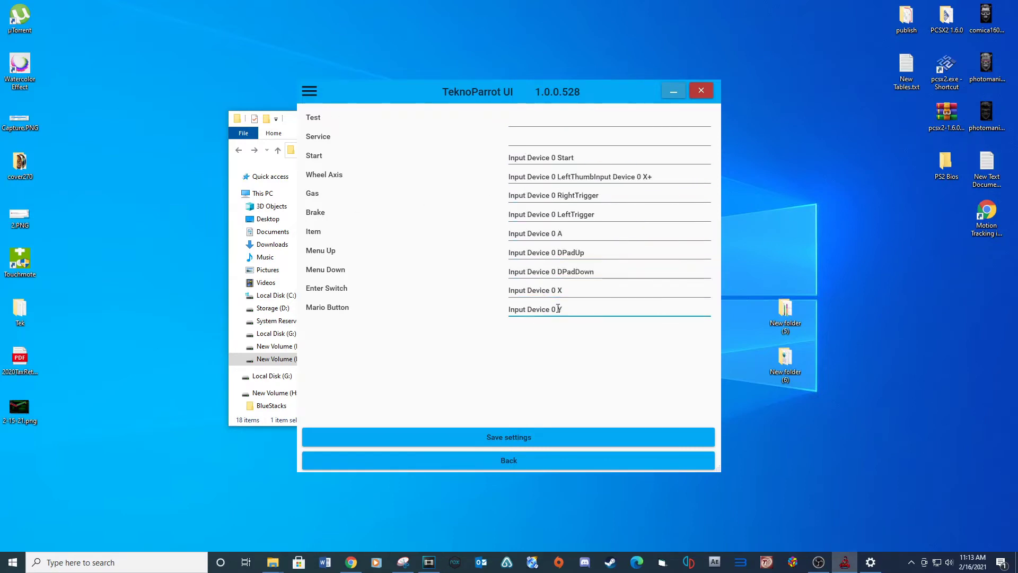
{"action": "left_click", "coordinate": [492, 436]}
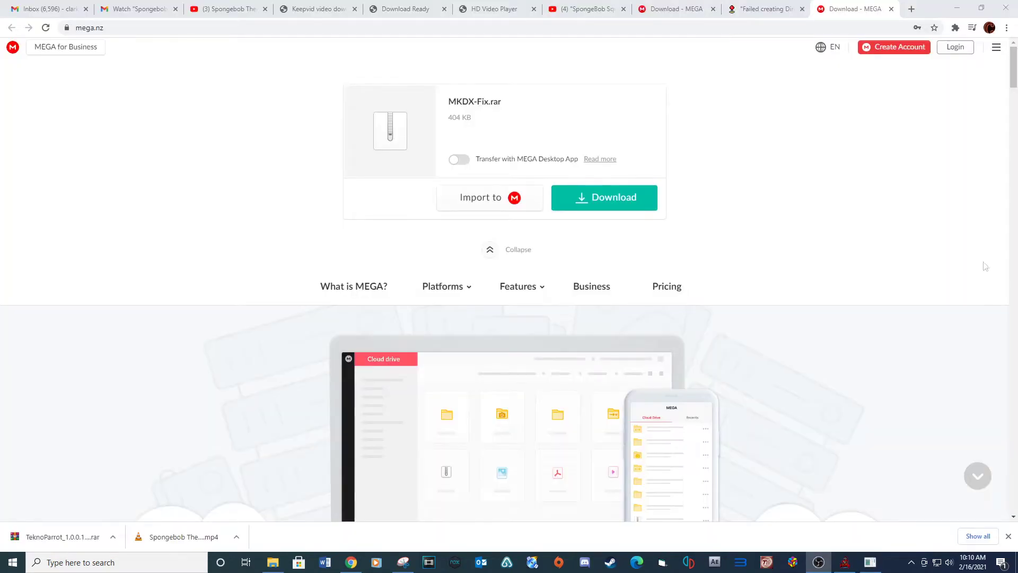
Download MKDX-Fix.rar from its MEGA page in the browser and open the archive.
{"action": "left_click", "coordinate": [604, 205]}
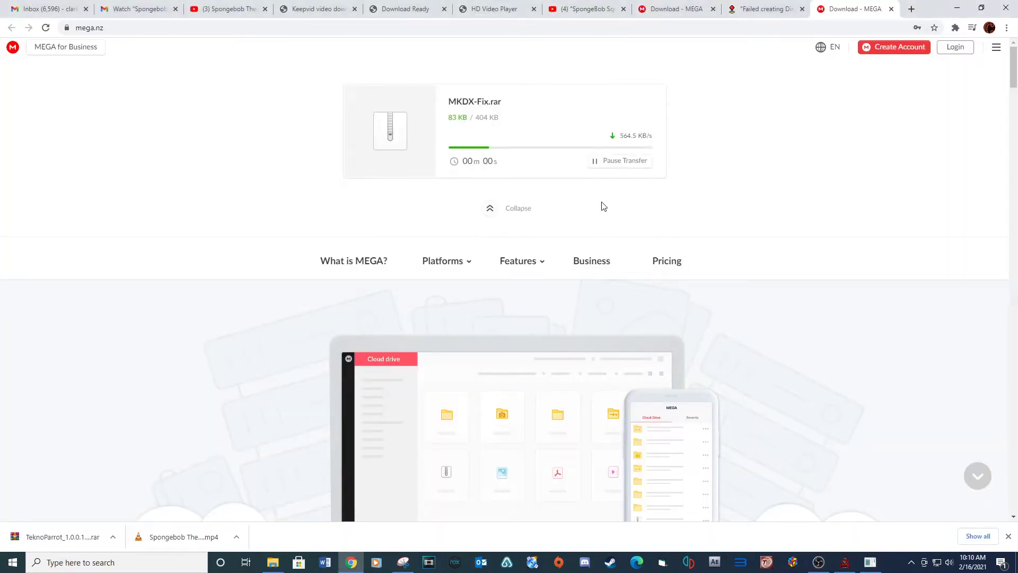
{"action": "left_click", "coordinate": [113, 536]}
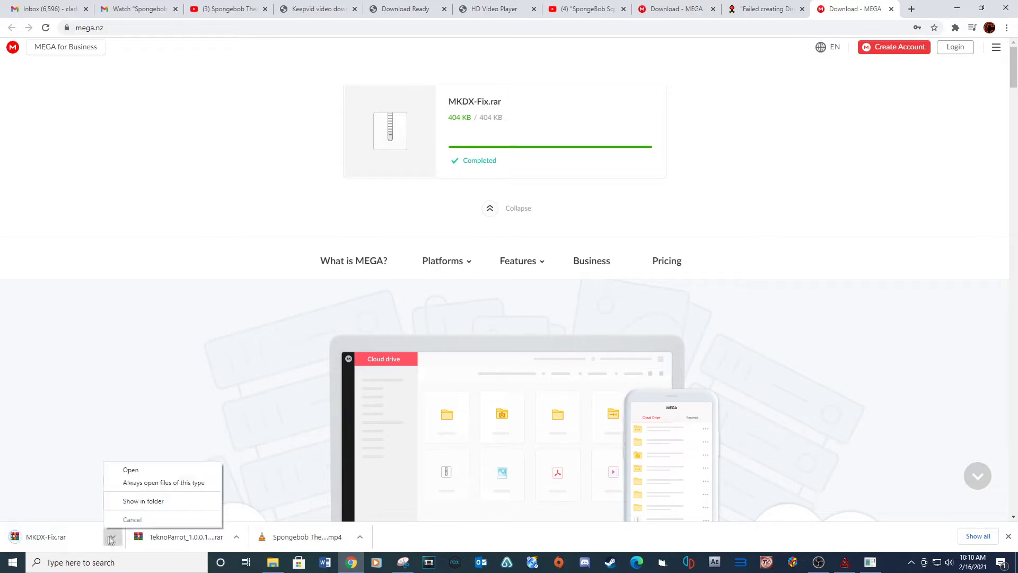
{"action": "left_click", "coordinate": [127, 467]}
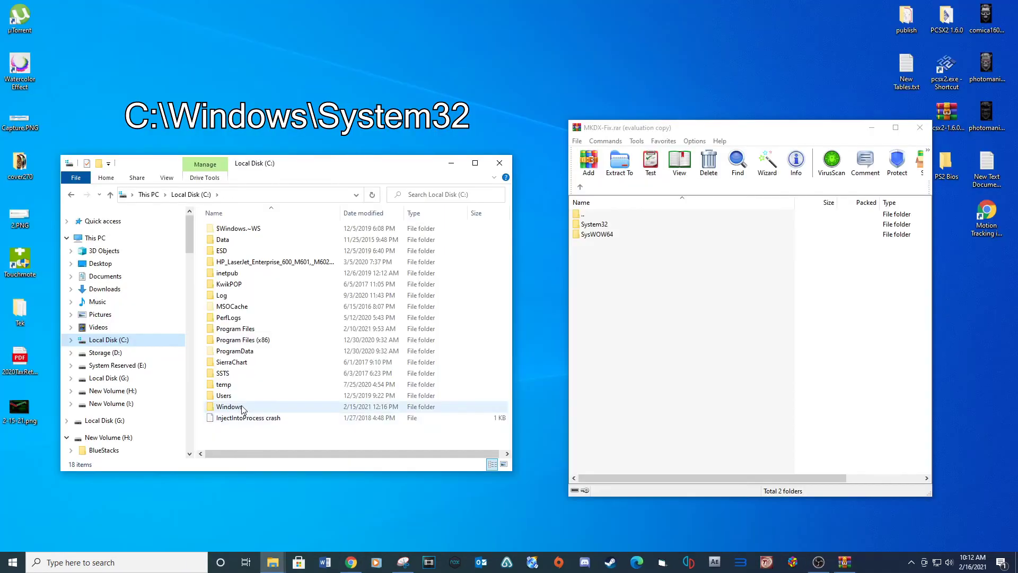
Copy D3D11Ref.dll from the archive's System32 folder into C:\Windows\System32, granting administrator permission.
{"action": "double_click", "coordinate": [240, 412]}
{"action": "scroll", "coordinate": [268, 388], "scroll_direction": "down", "scroll_amount": 20}
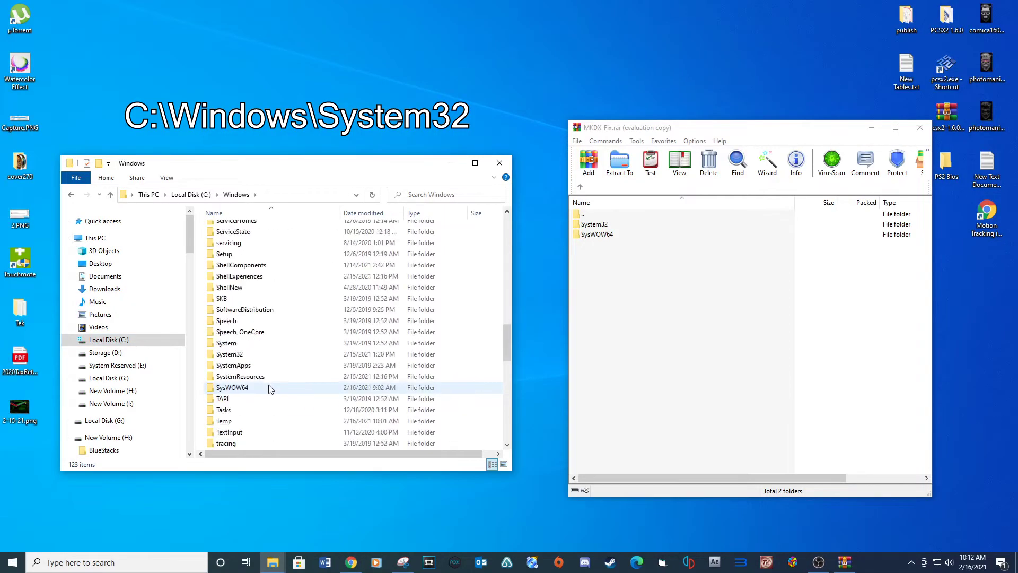
{"action": "double_click", "coordinate": [260, 354]}
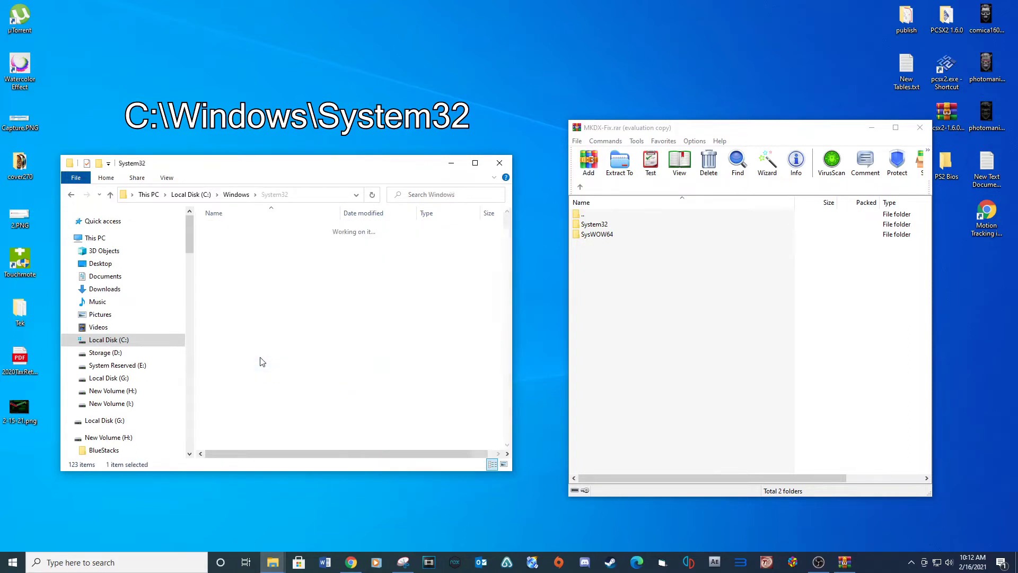
{"action": "double_click", "coordinate": [606, 224]}
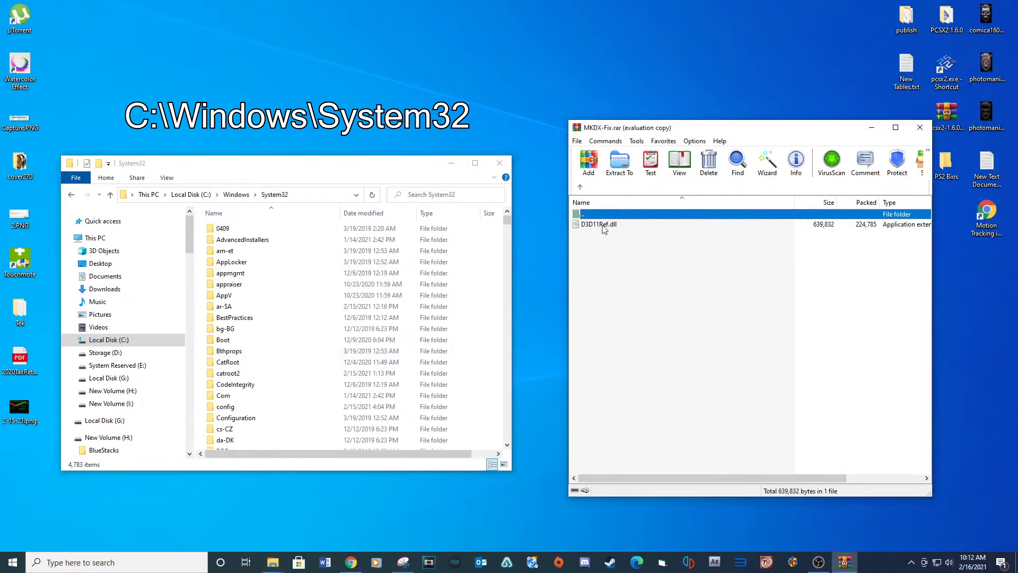
{"action": "left_click", "coordinate": [602, 227]}
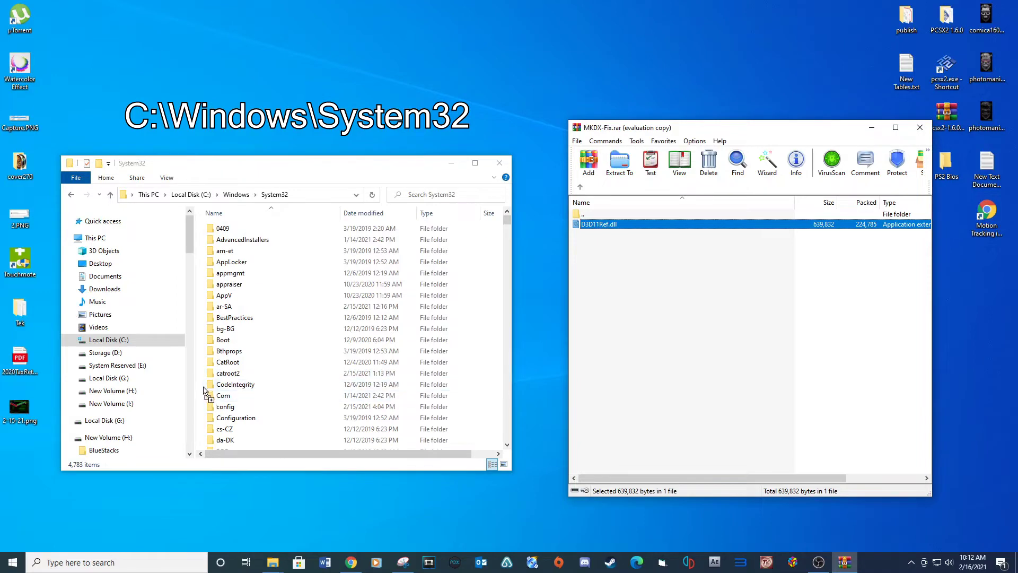
{"action": "left_click_drag", "start_coordinate": [200, 383], "coordinate": [201, 383]}
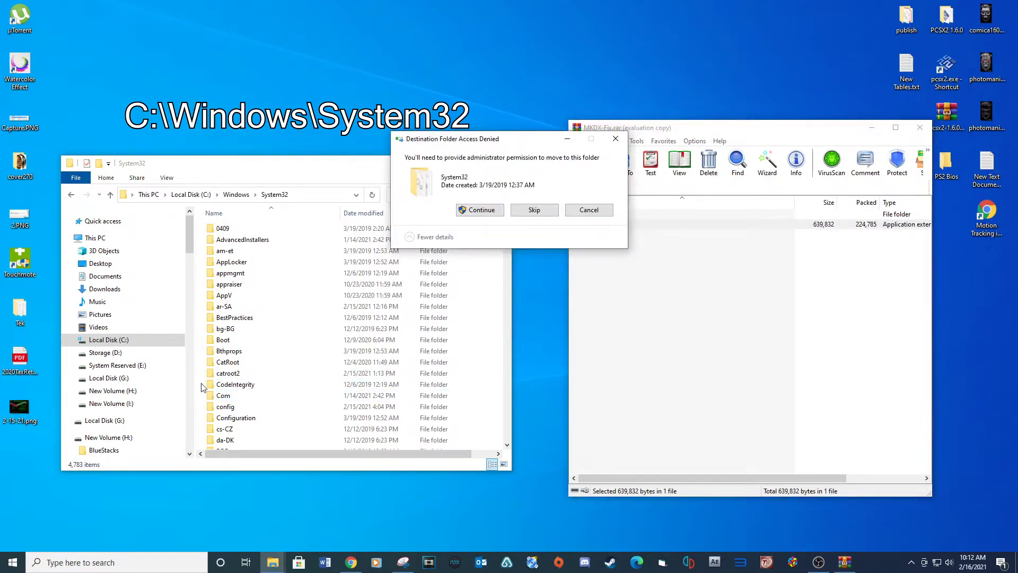
{"action": "left_click", "coordinate": [488, 212]}
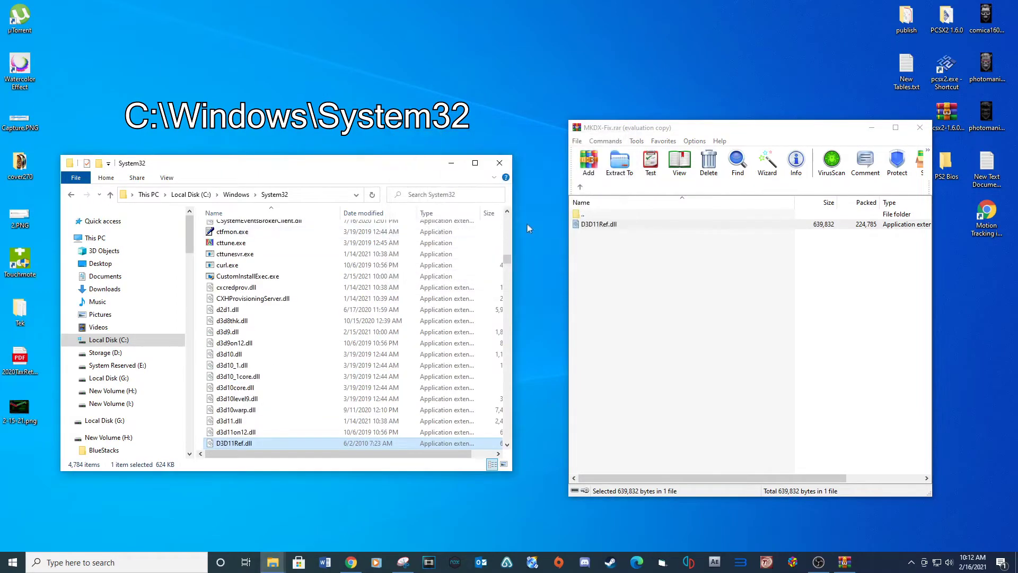
Copy D3D11Ref.dll from the archive's SysWOW64 folder into C:\Windows\SysWOW64, granting administrator permission.
{"action": "left_click", "coordinate": [580, 186]}
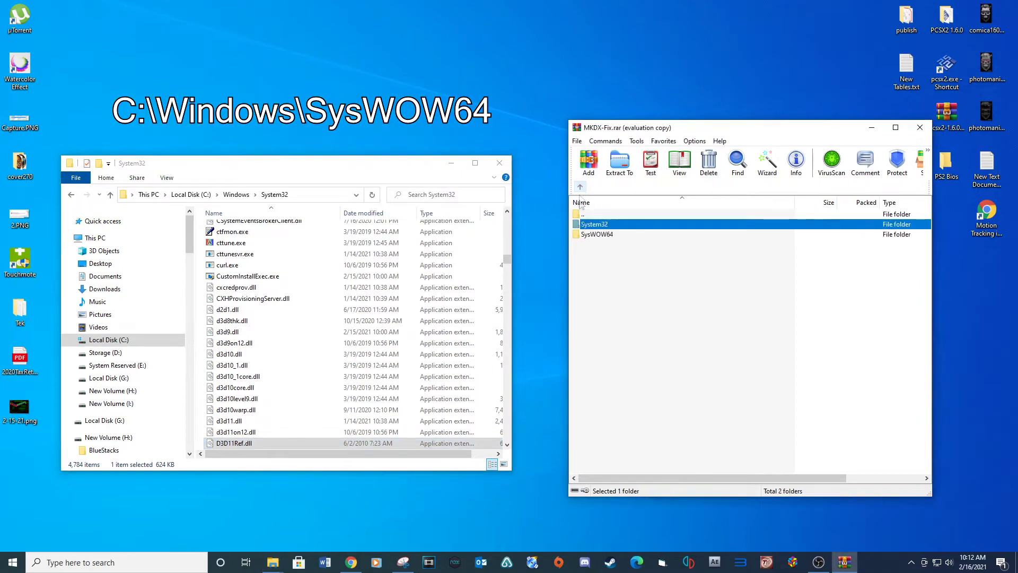
{"action": "double_click", "coordinate": [582, 235]}
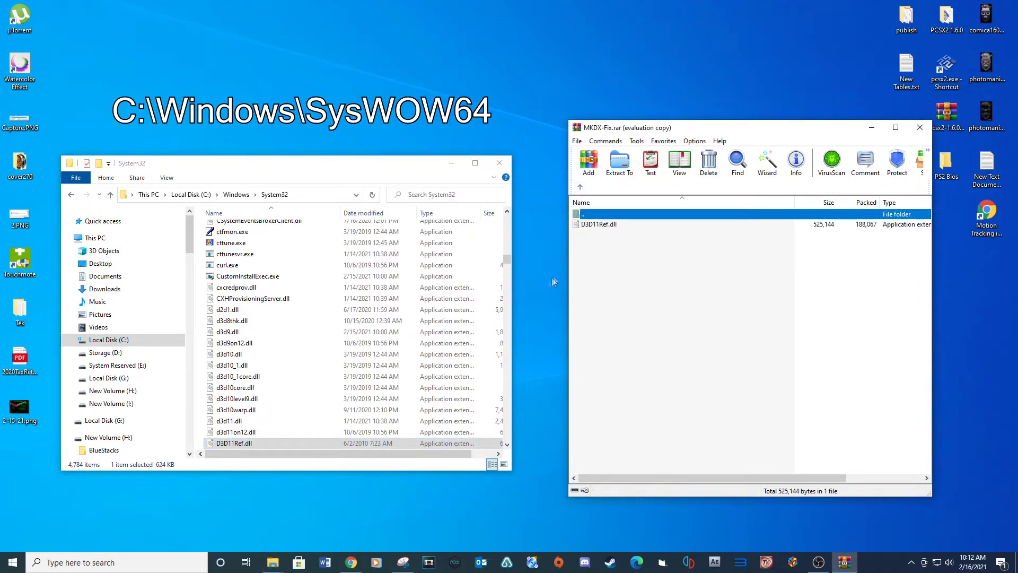
{"action": "left_click", "coordinate": [71, 194]}
{"action": "scroll", "coordinate": [281, 388], "scroll_direction": "down", "scroll_amount": 2}
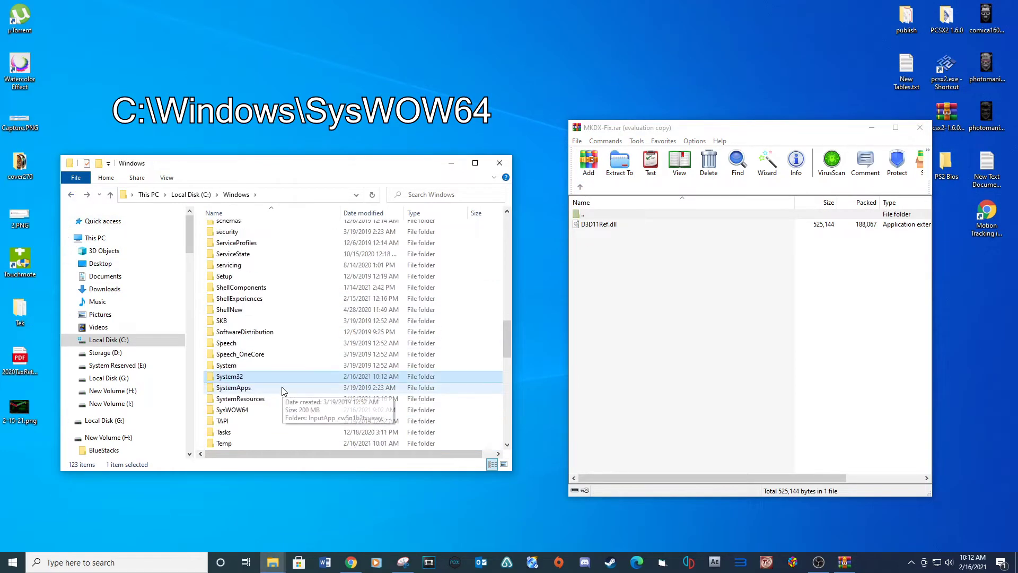
{"action": "double_click", "coordinate": [260, 409]}
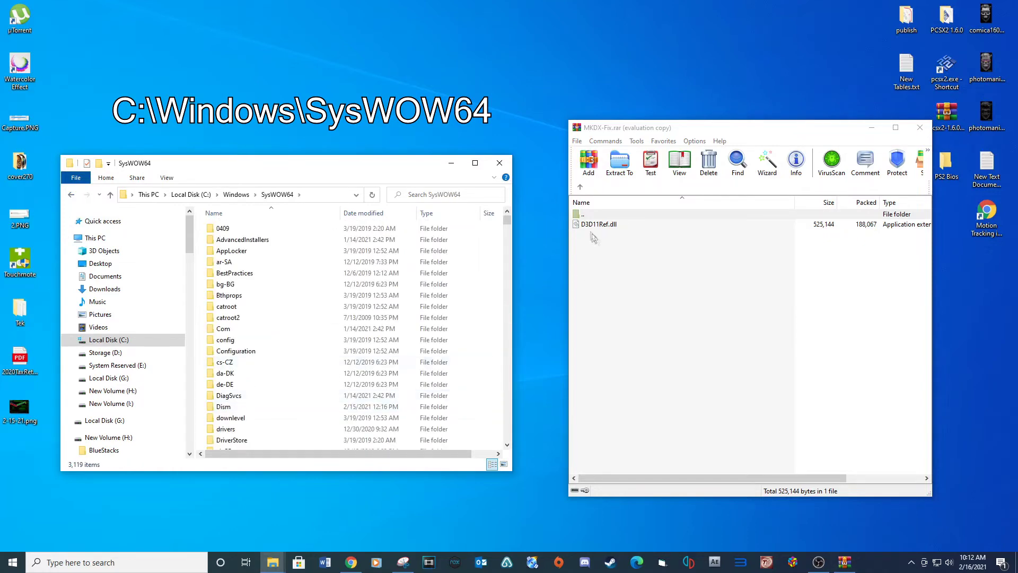
{"action": "left_click_drag", "start_coordinate": [589, 225], "coordinate": [205, 387]}
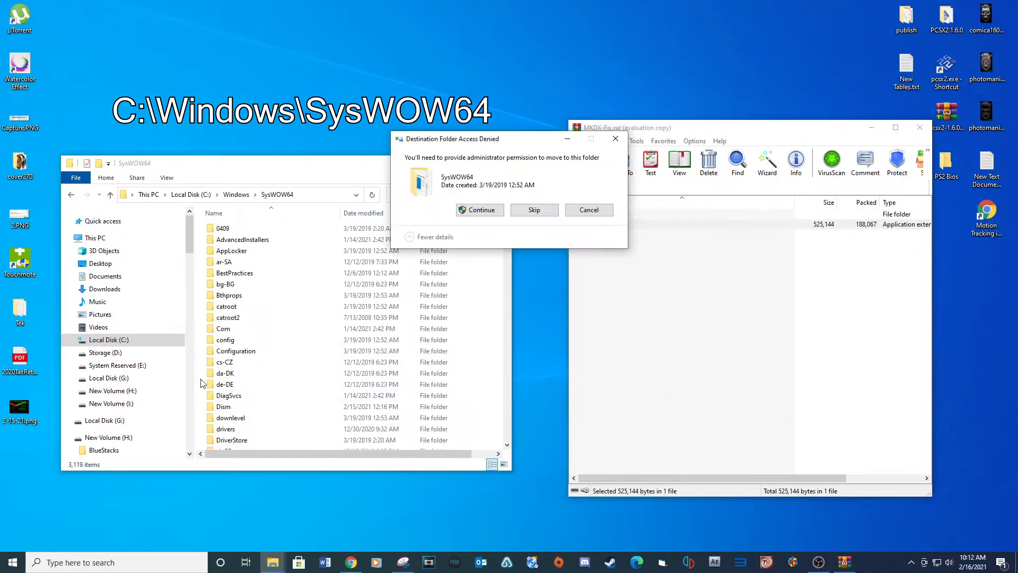
{"action": "left_click", "coordinate": [479, 210]}
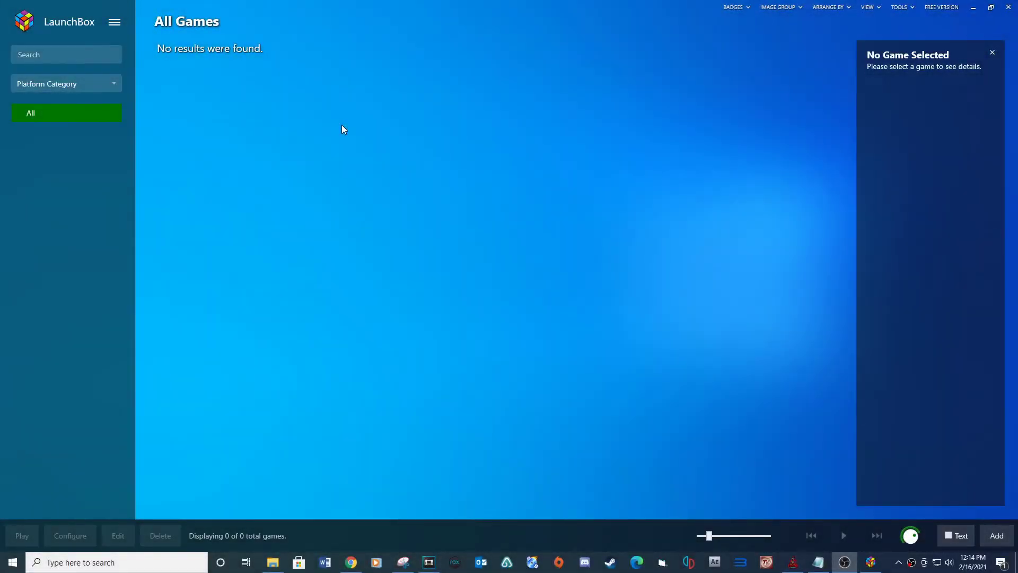
Switch to LaunchBox and start importing ROM files, proceeding to the wizard's file selection page.
{"action": "left_click", "coordinate": [114, 21]}
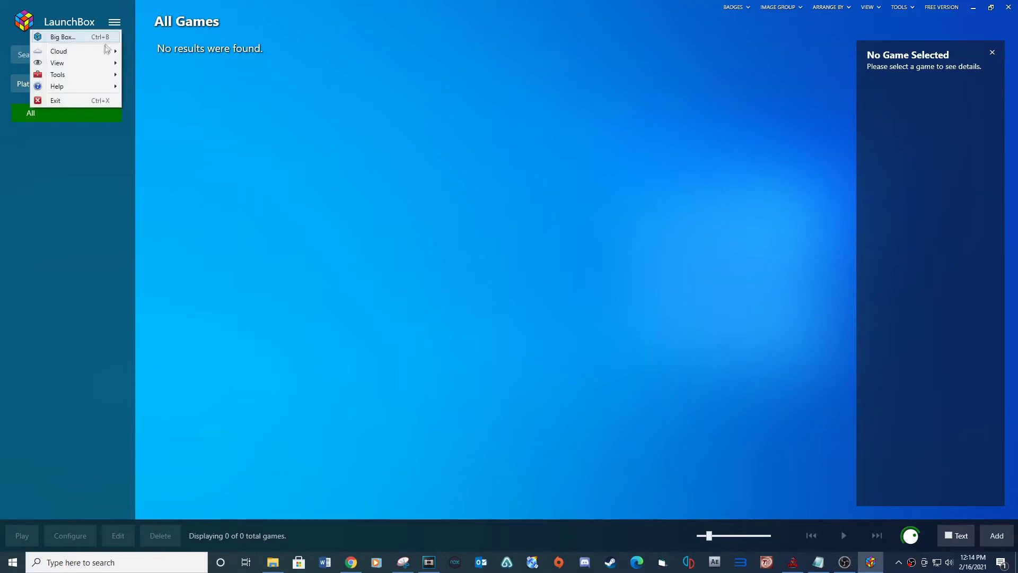
{"action": "mouse_move", "coordinate": [93, 75]}
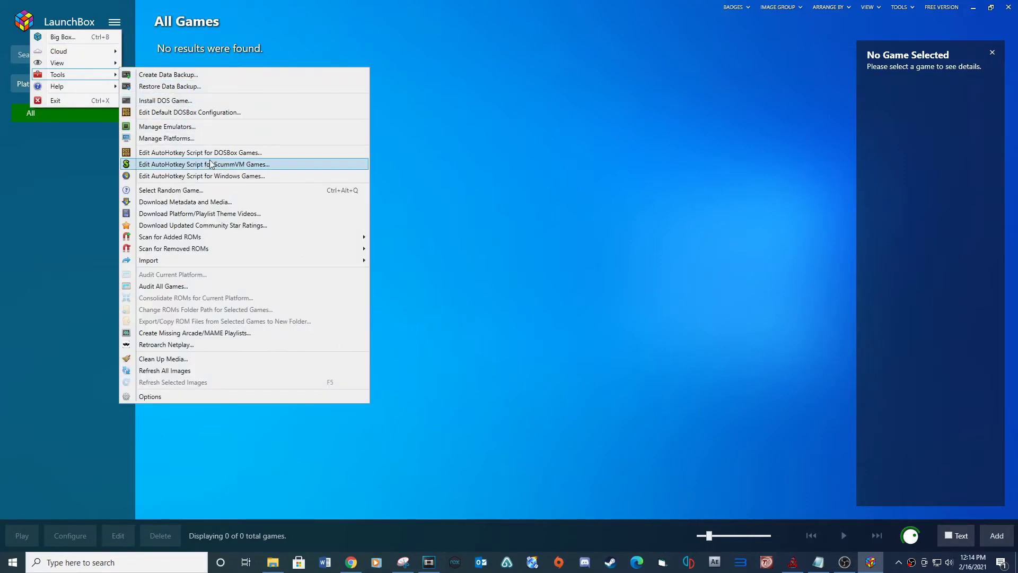
{"action": "mouse_move", "coordinate": [276, 262]}
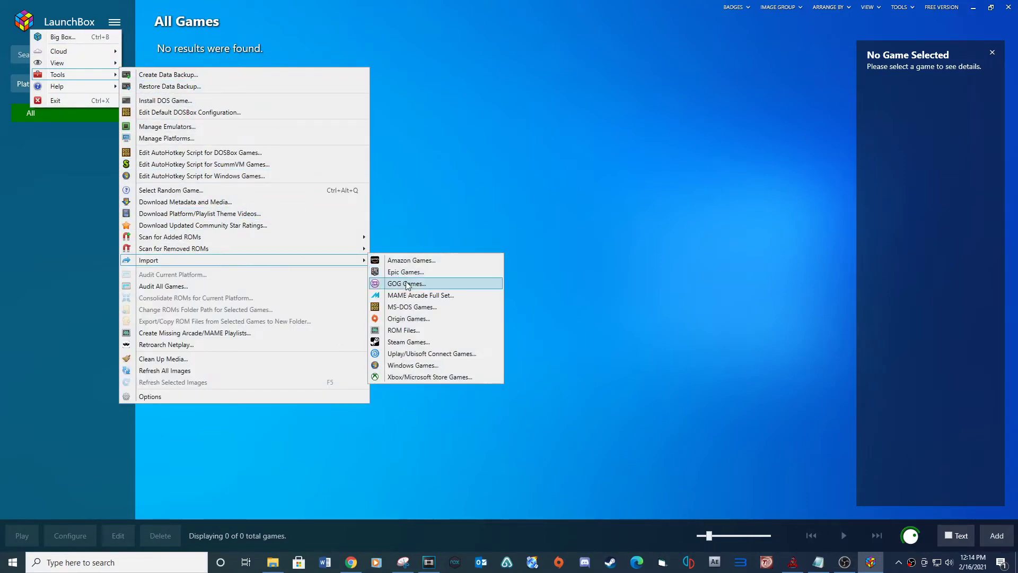
{"action": "left_click", "coordinate": [396, 328]}
{"action": "left_click", "coordinate": [646, 414]}
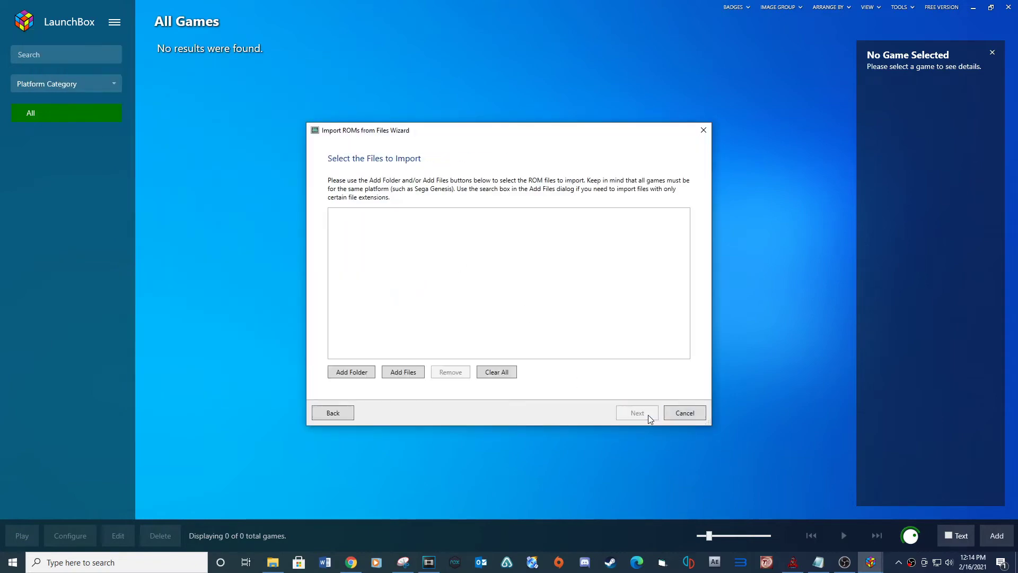
Add MK_AGP3_FINAL.exe from the roms\Mario Kart DX folder inside Tekno parrot new to the files being imported.
{"action": "left_click", "coordinate": [404, 372]}
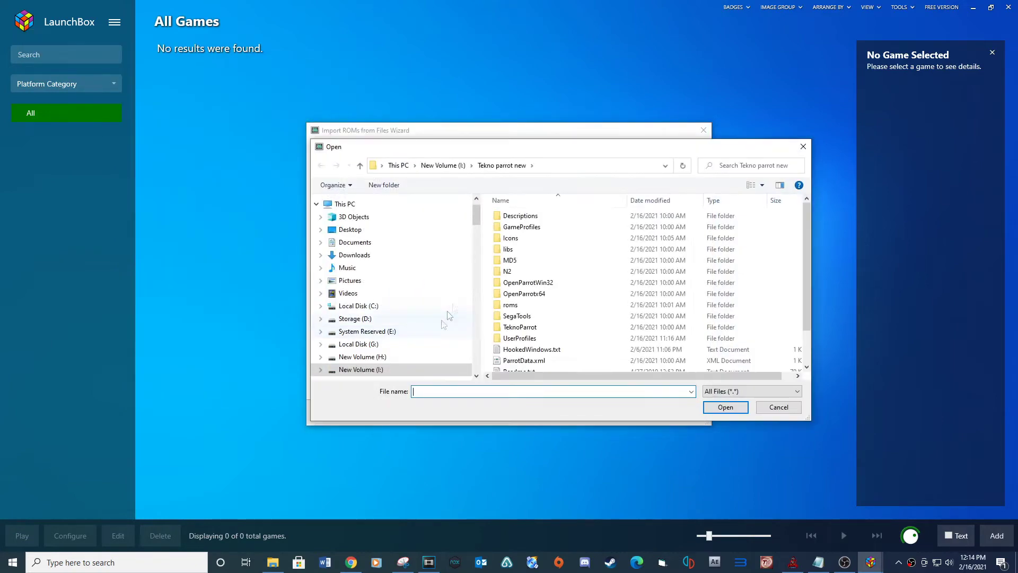
{"action": "scroll", "coordinate": [549, 266], "scroll_direction": "down", "scroll_amount": 2}
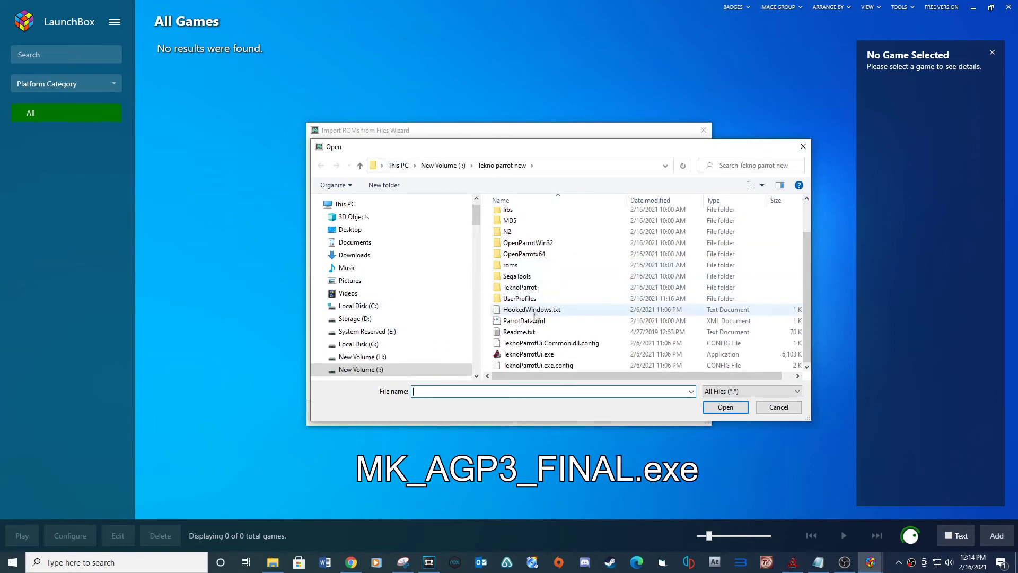
{"action": "scroll", "coordinate": [527, 264], "scroll_direction": "up", "scroll_amount": 1}
{"action": "double_click", "coordinate": [525, 290]}
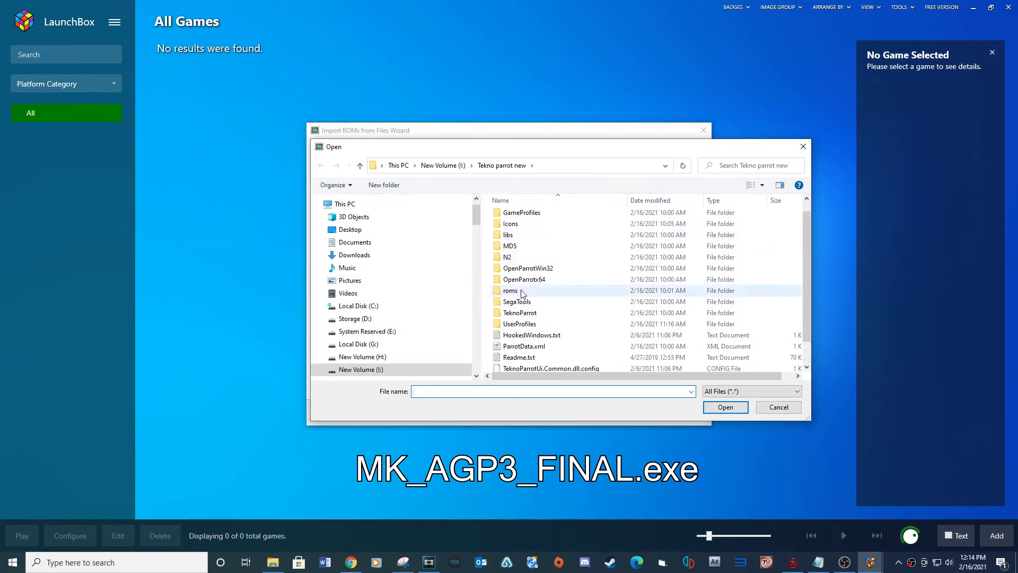
{"action": "double_click", "coordinate": [523, 216]}
{"action": "scroll", "coordinate": [528, 289], "scroll_direction": "down", "scroll_amount": 6}
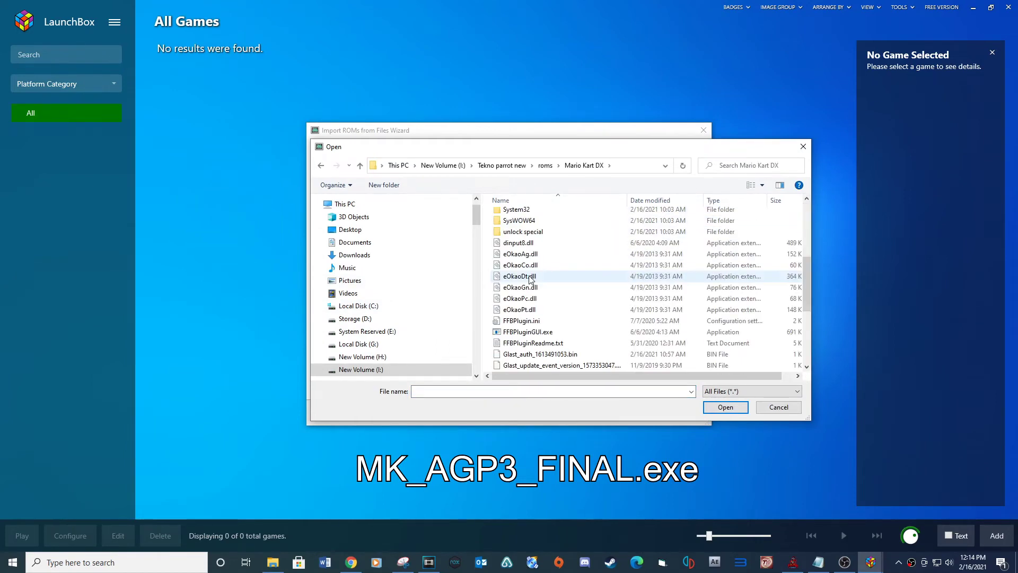
{"action": "left_click", "coordinate": [554, 299]}
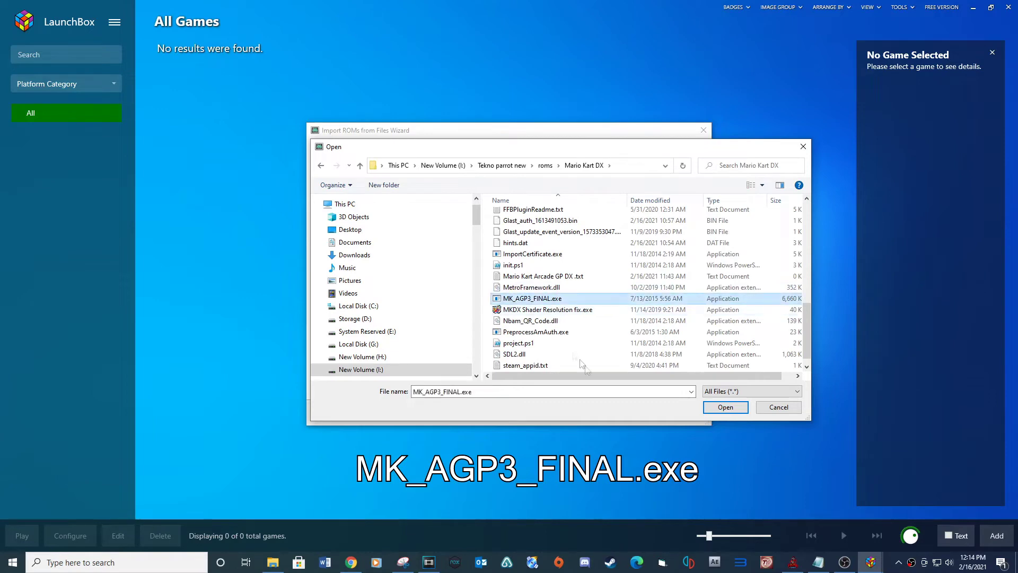
{"action": "left_click", "coordinate": [725, 407]}
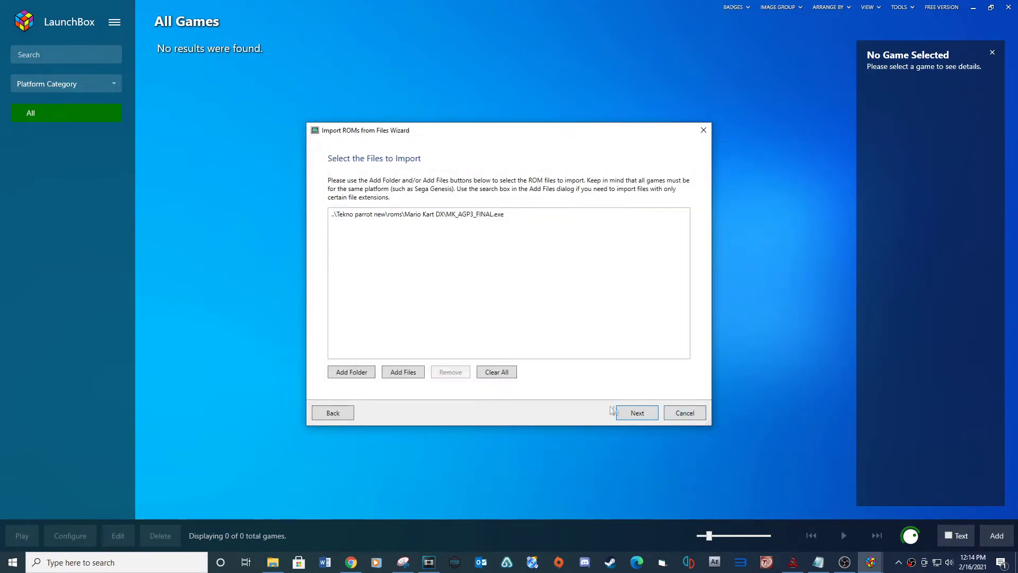
Set the import platform to Teknoparrot and begin adding a new emulator named Teknoparrot.
{"action": "left_click", "coordinate": [625, 415]}
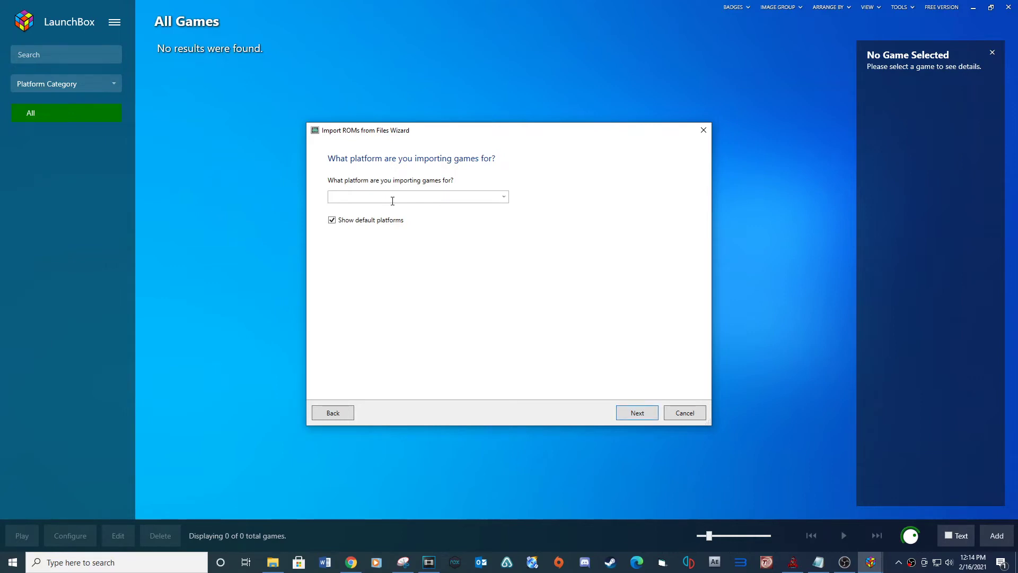
{"action": "type", "text": "Teknoparrot"}
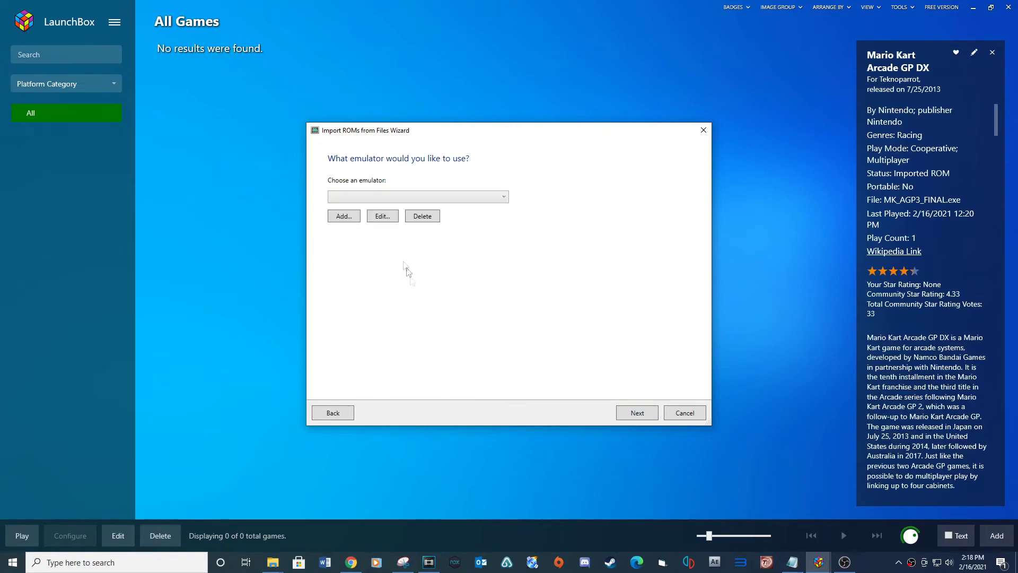
{"action": "left_click", "coordinate": [351, 216]}
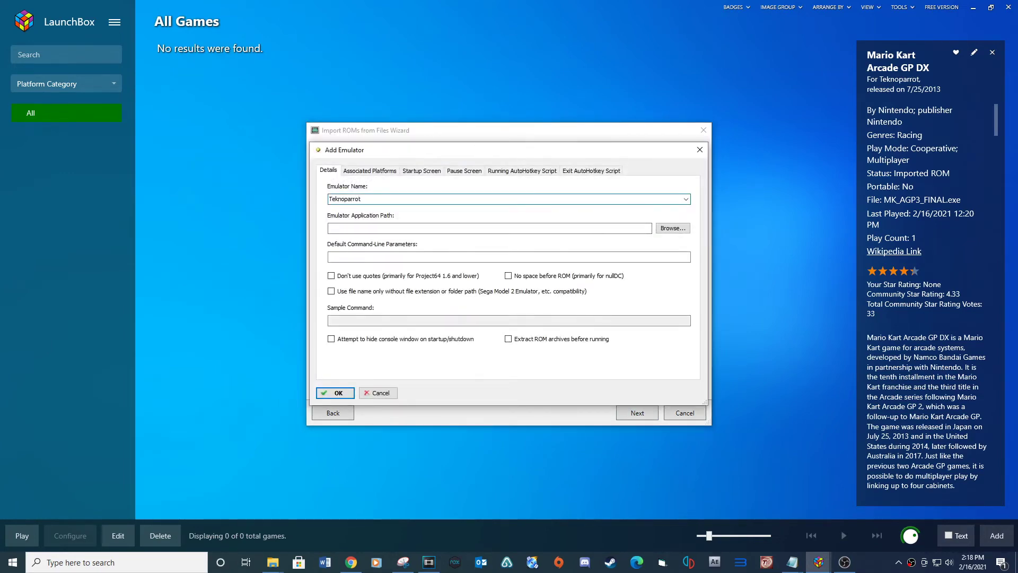
Set the emulator's application path to TeknoParrotUi.exe in the Tekno parrot new folder on the I: drive.
{"action": "left_click", "coordinate": [450, 228]}
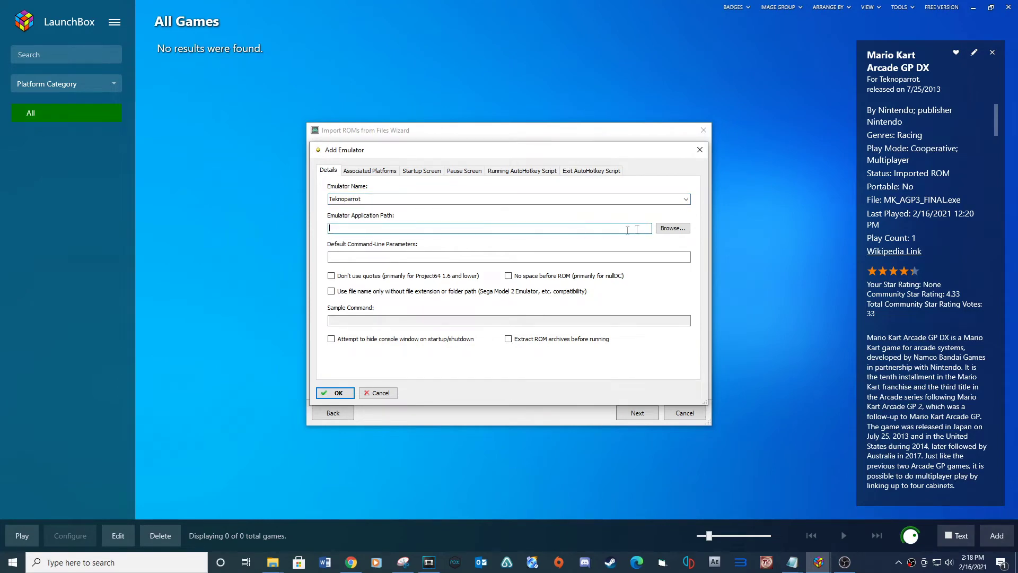
{"action": "left_click", "coordinate": [672, 228]}
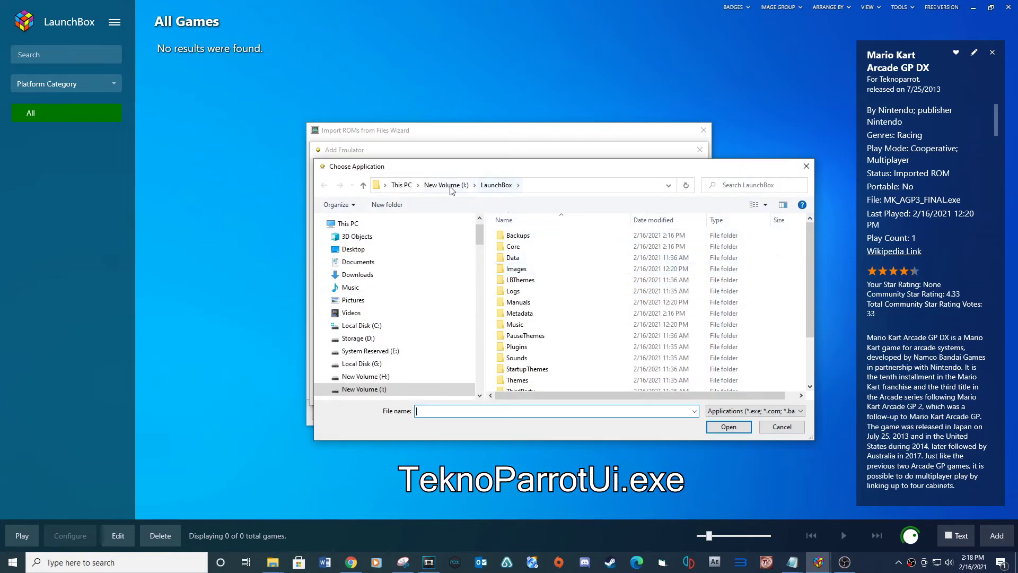
{"action": "left_click", "coordinate": [450, 186]}
{"action": "double_click", "coordinate": [517, 268]}
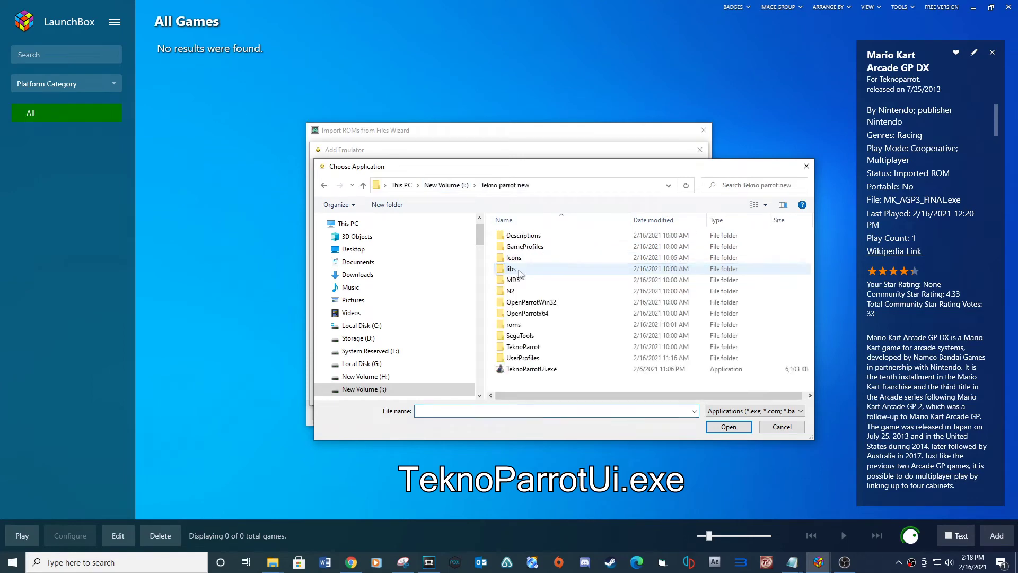
{"action": "left_click", "coordinate": [531, 369]}
{"action": "left_click", "coordinate": [729, 427]}
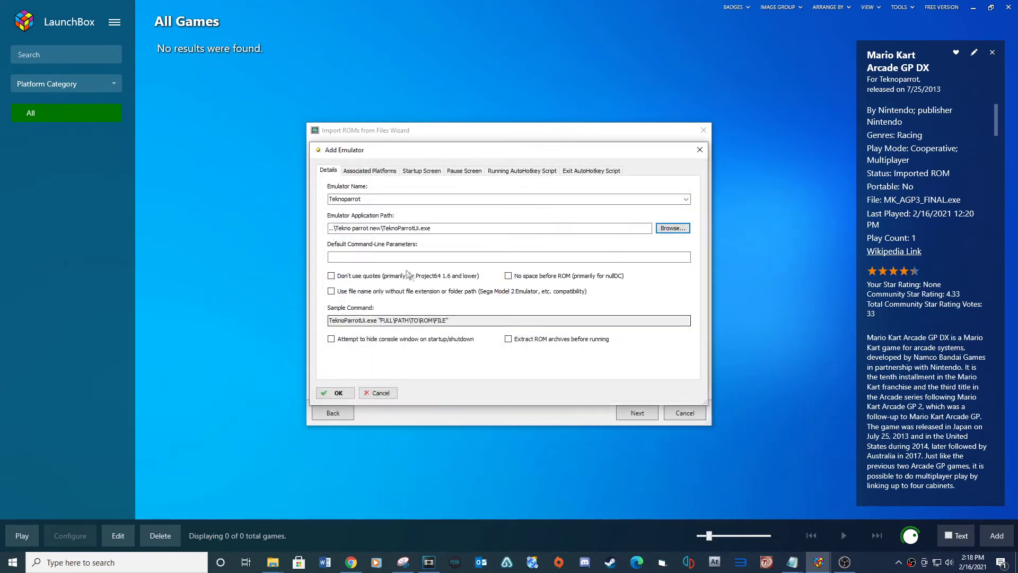
Set the emulator's default command-line parameters to --profile=.
{"action": "left_click", "coordinate": [409, 257]}
{"action": "type", "text": "--"}
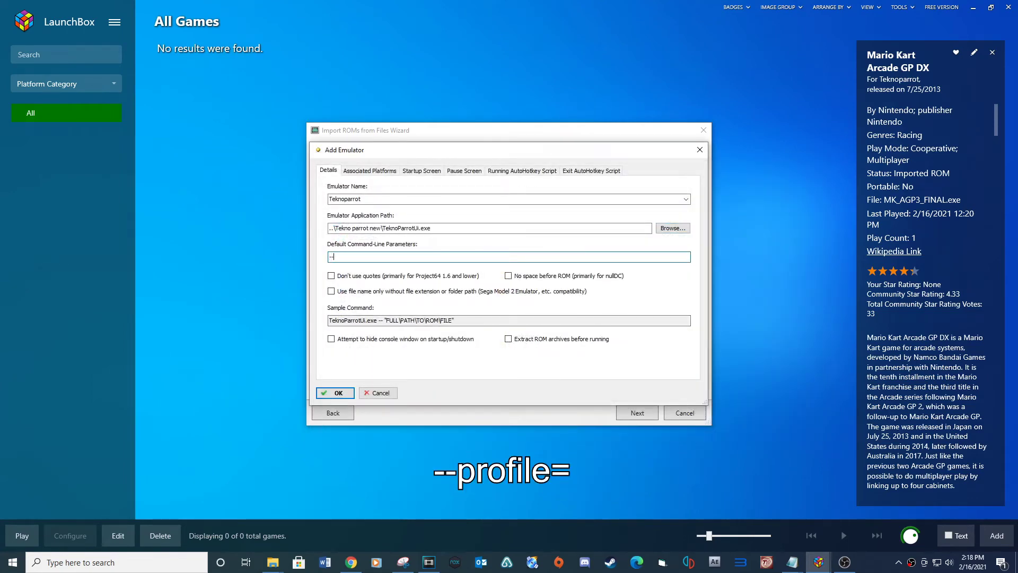
{"action": "type", "text": "profile="}
Associate the emulator with the Teknoparrot platform using parameters --profile=, make it the default emulator, and save it.
{"action": "left_click", "coordinate": [369, 171]}
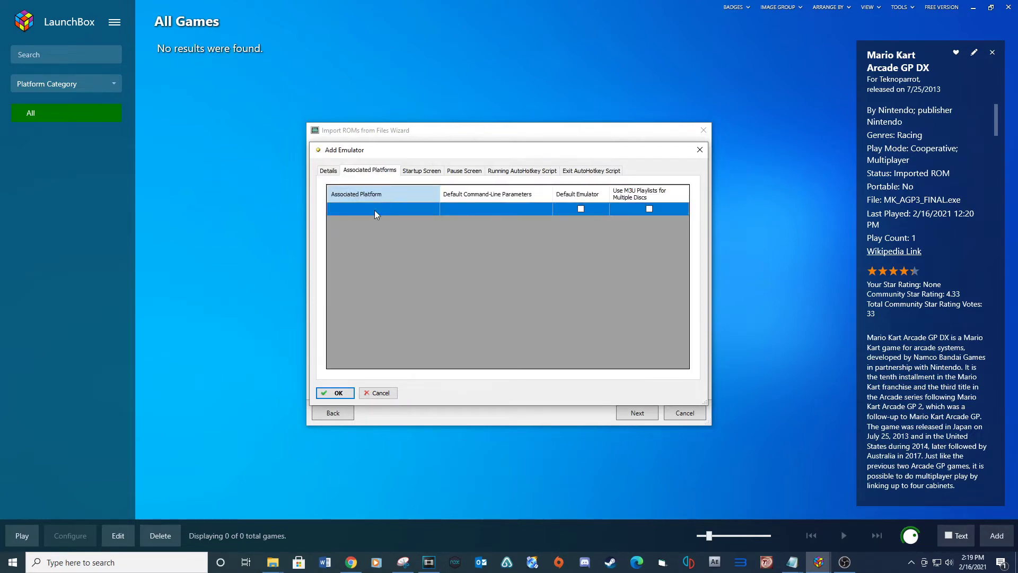
{"action": "left_click", "coordinate": [374, 210]}
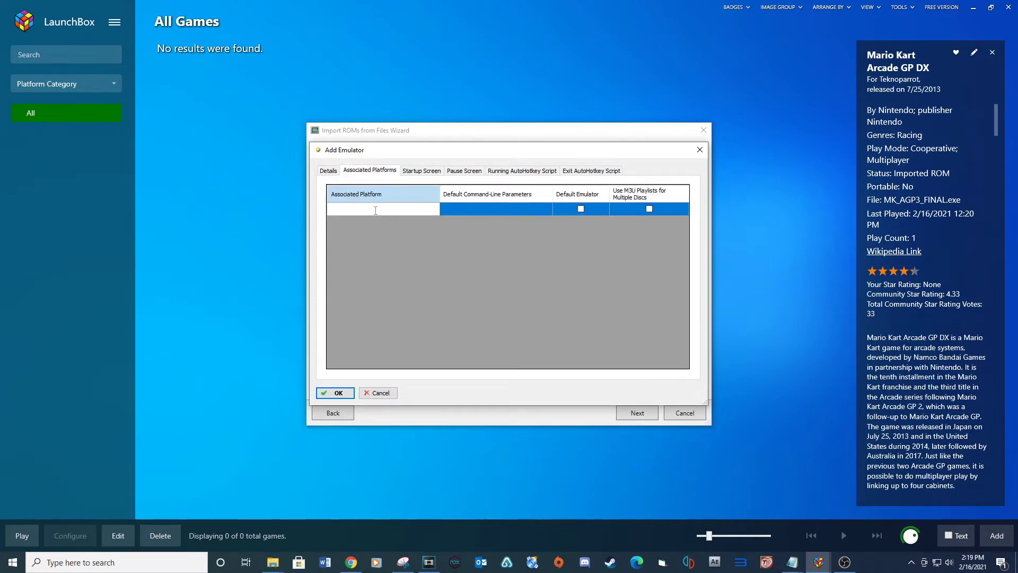
{"action": "type", "text": "Tek"}
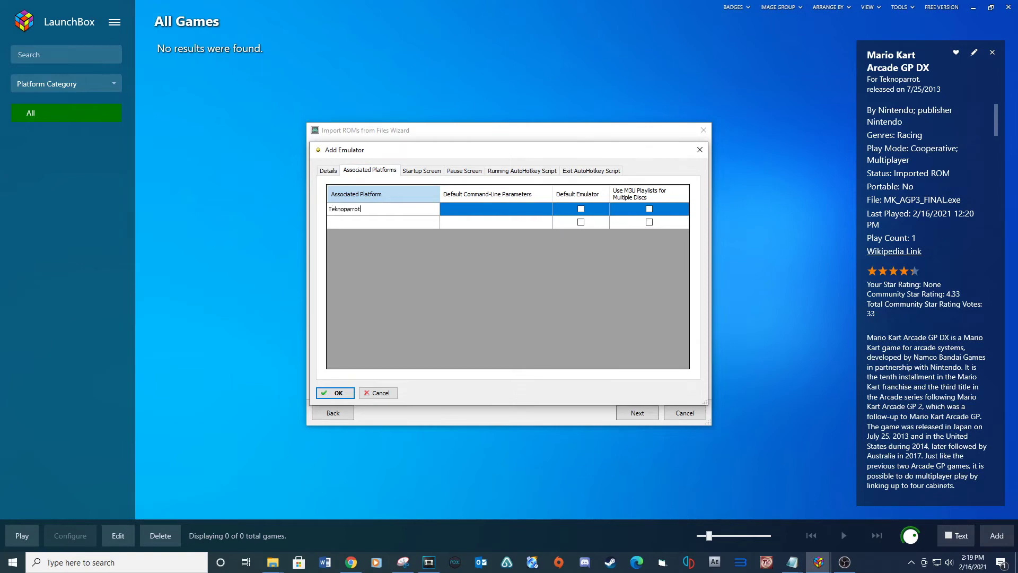
{"action": "type", "text": "noparrot"}
{"action": "left_click", "coordinate": [501, 212]}
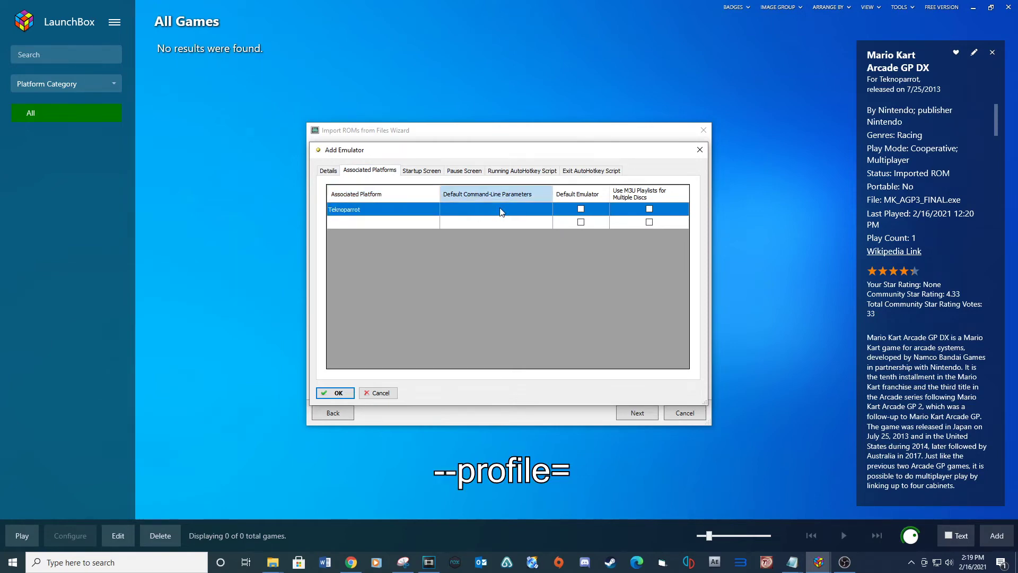
{"action": "left_click", "coordinate": [527, 208]}
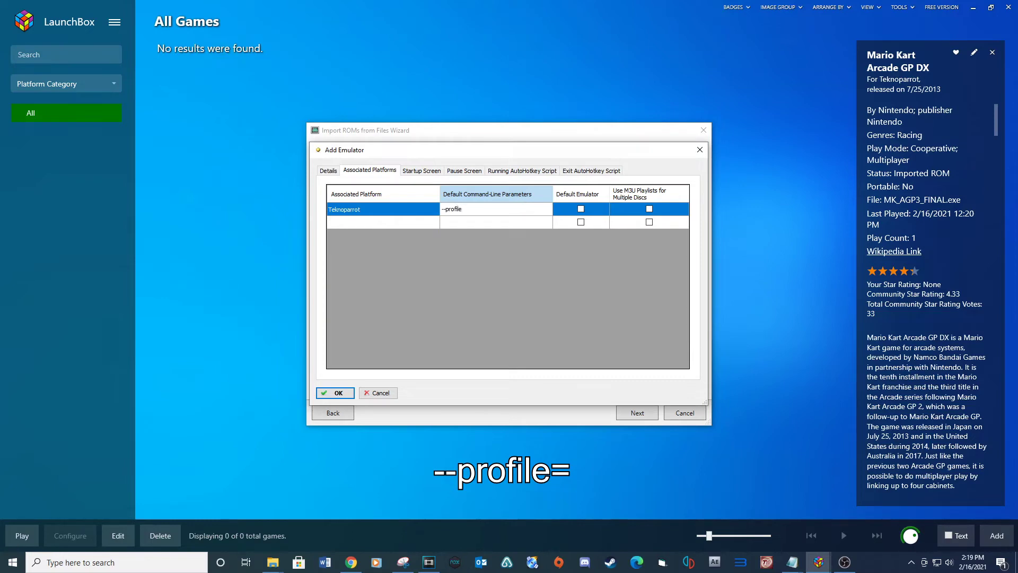
{"action": "left_click", "coordinate": [580, 210]}
{"action": "left_click", "coordinate": [336, 393]}
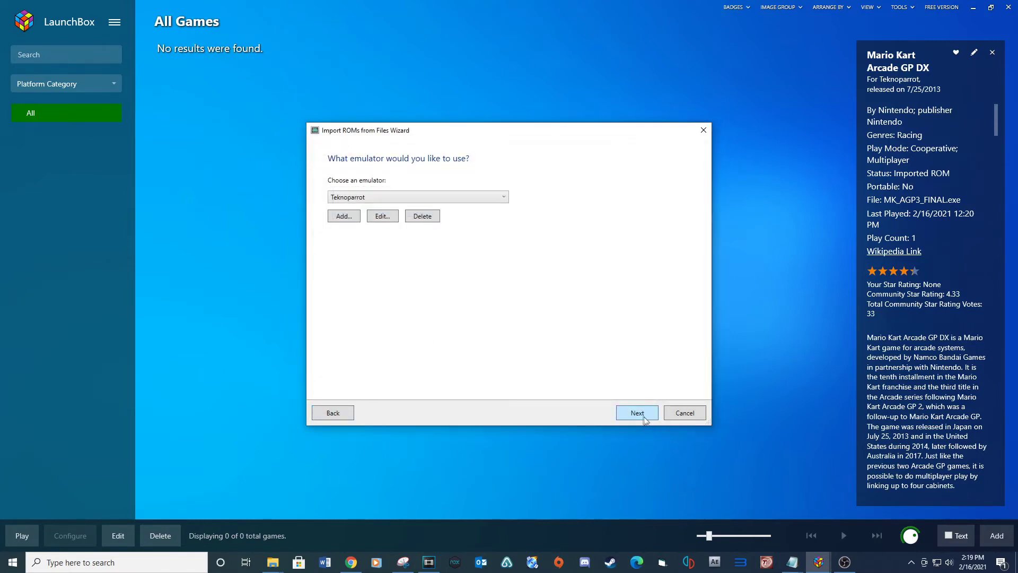
Proceed with the Teknoparrot emulator through the remaining import pages, keeping the image download selections and default custom options.
{"action": "left_click", "coordinate": [645, 419]}
{"action": "left_click", "coordinate": [451, 271]}
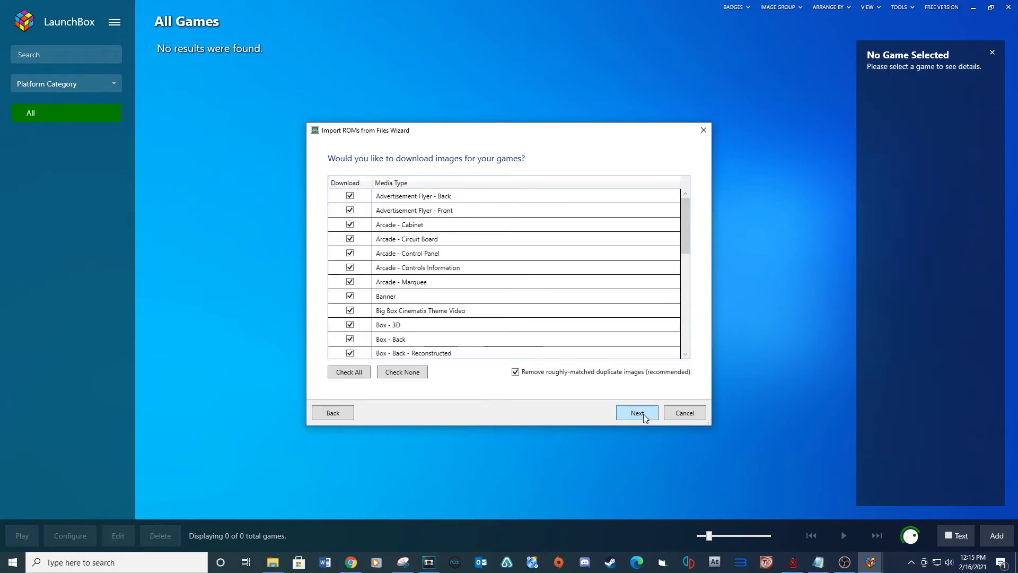
{"action": "left_click", "coordinate": [644, 416]}
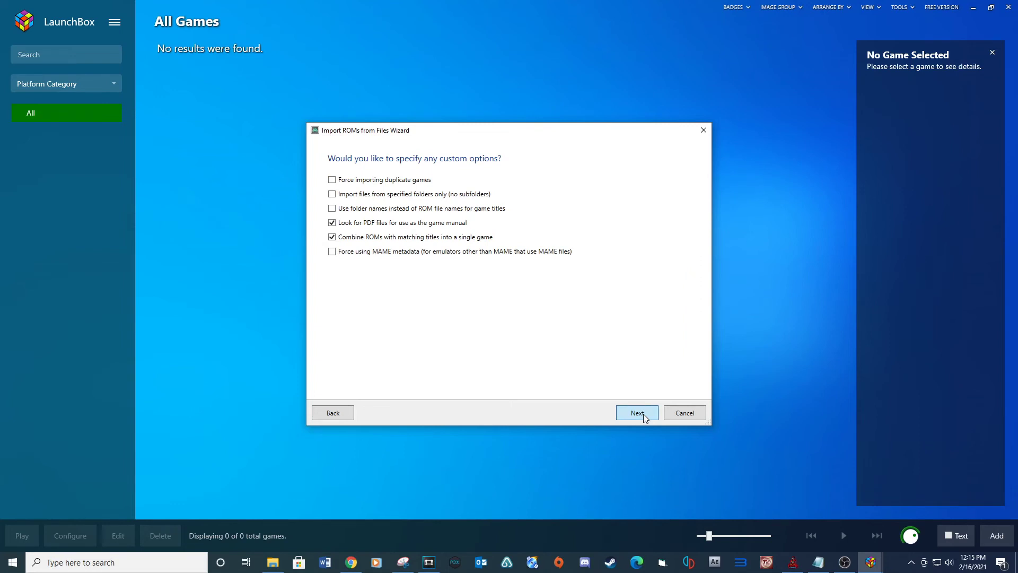
{"action": "left_click", "coordinate": [644, 414]}
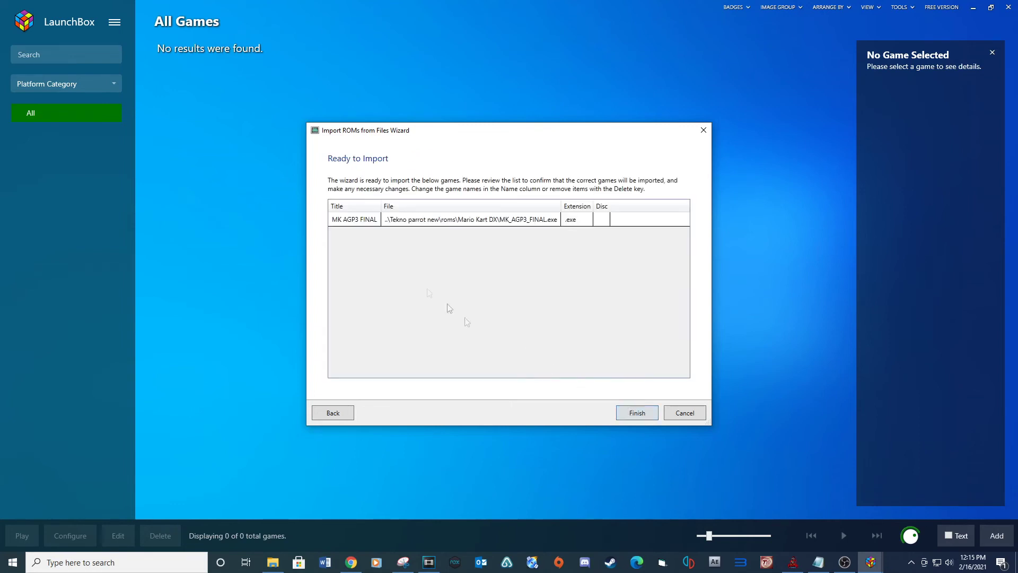
Replace the title of the game being imported with Mario Kart Arcade GP DX.
{"action": "double_click", "coordinate": [367, 219]}
{"action": "key", "text": "BackSpace"}
{"action": "right_click", "coordinate": [352, 220]}
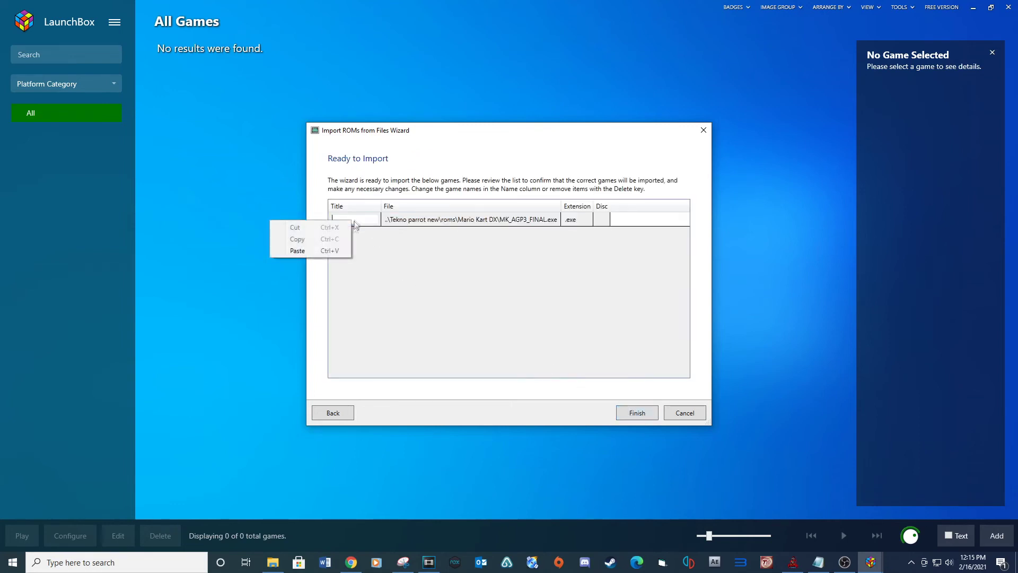
{"action": "left_click", "coordinate": [328, 249]}
{"action": "left_click", "coordinate": [443, 224]}
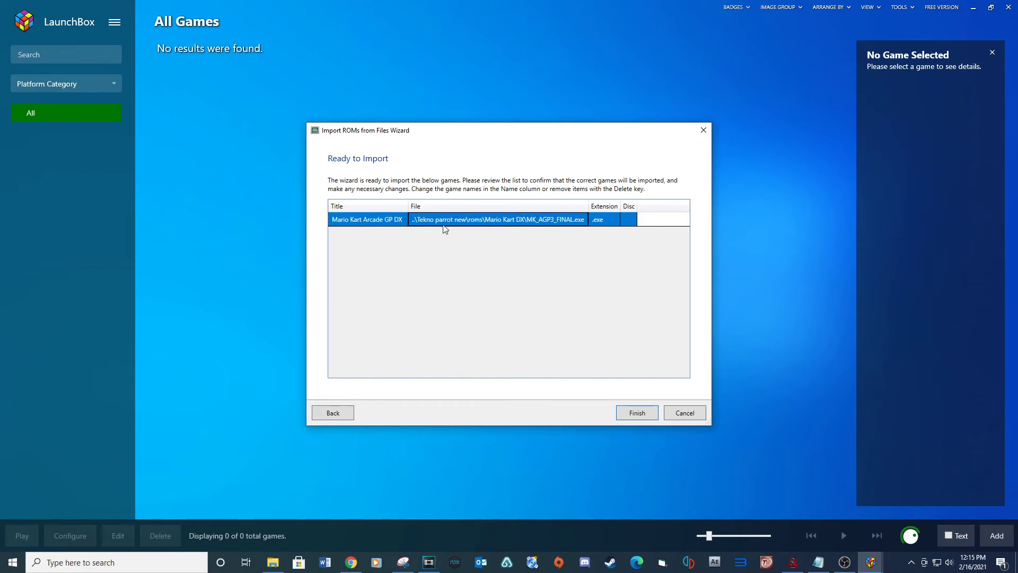
Finish the ROM import of Mario Kart Arcade GP DX and dismiss the completion message.
{"action": "left_click", "coordinate": [626, 414]}
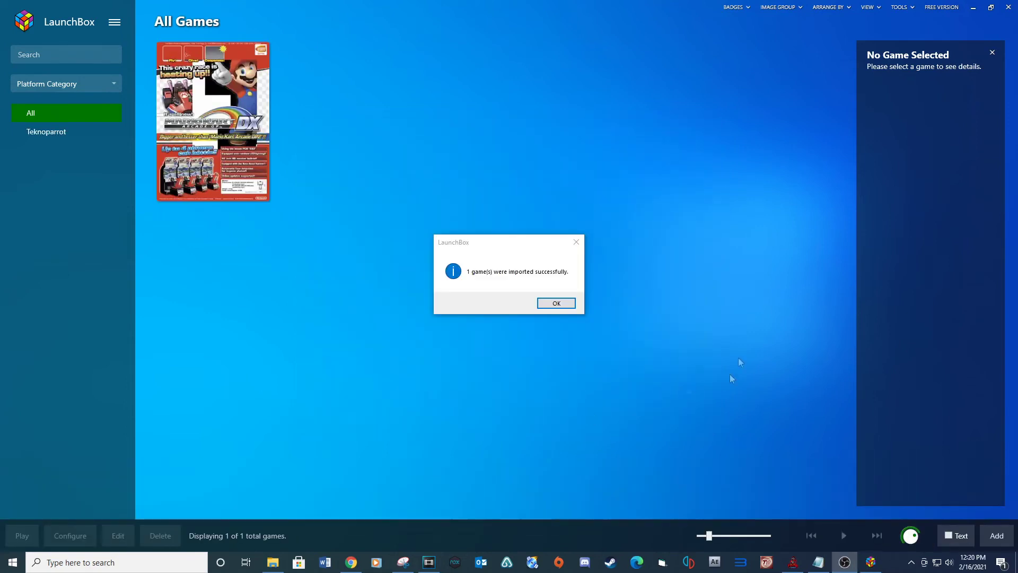
{"action": "left_click", "coordinate": [556, 302]}
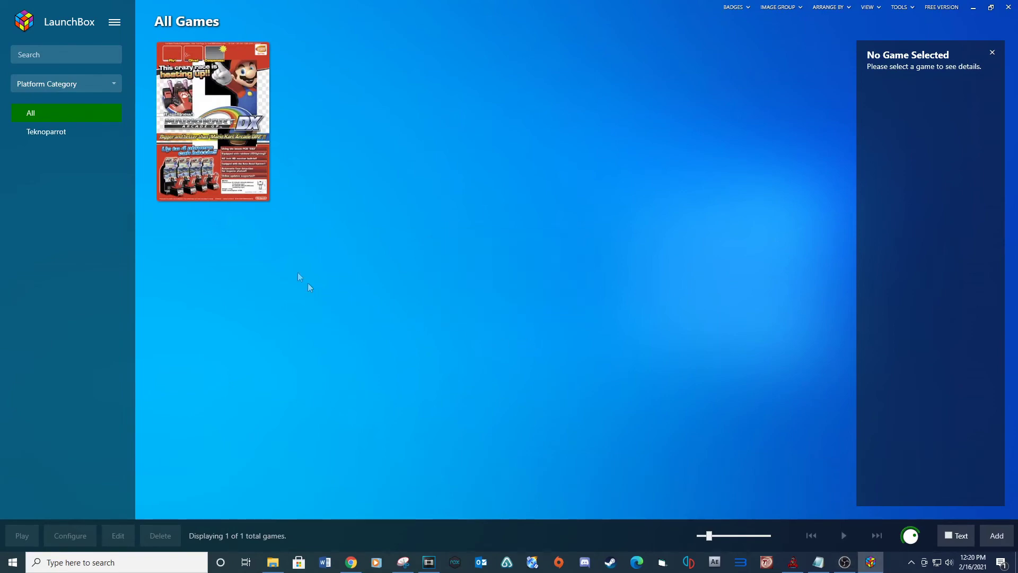
Enable custom command-line parameters in Mario Kart Arcade GP DX's emulation settings, set them to --profile=MKDX.xml, and save the game.
{"action": "right_click", "coordinate": [220, 141]}
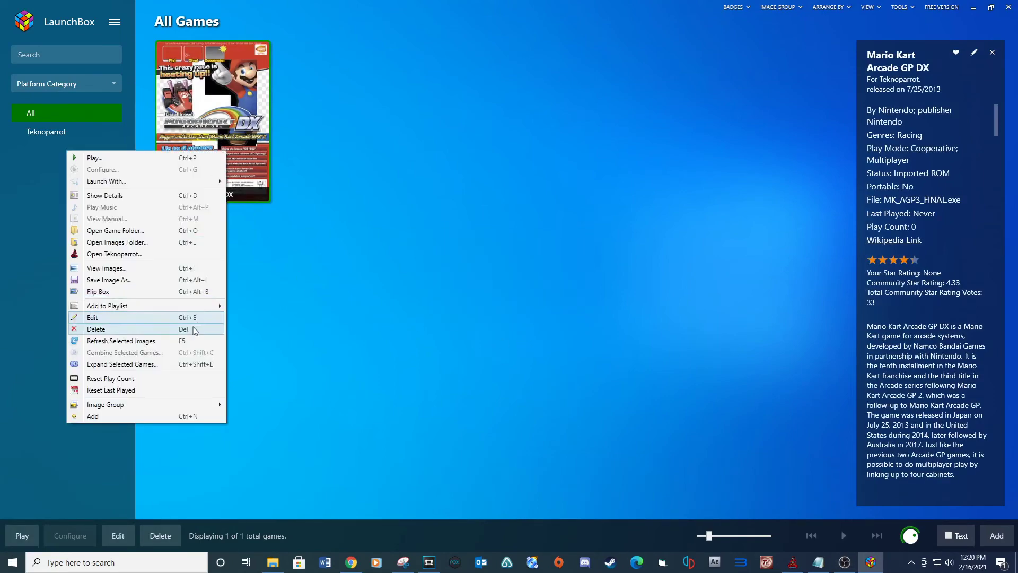
{"action": "left_click", "coordinate": [186, 318]}
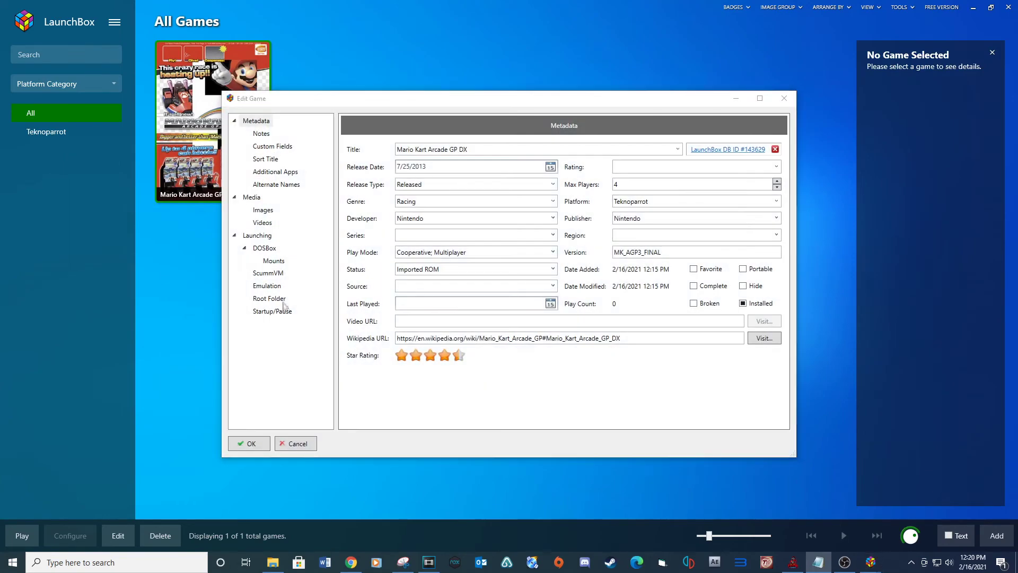
{"action": "left_click", "coordinate": [269, 285]}
{"action": "left_click", "coordinate": [351, 219]}
{"action": "left_click", "coordinate": [355, 233]}
{"action": "right_click", "coordinate": [362, 237]}
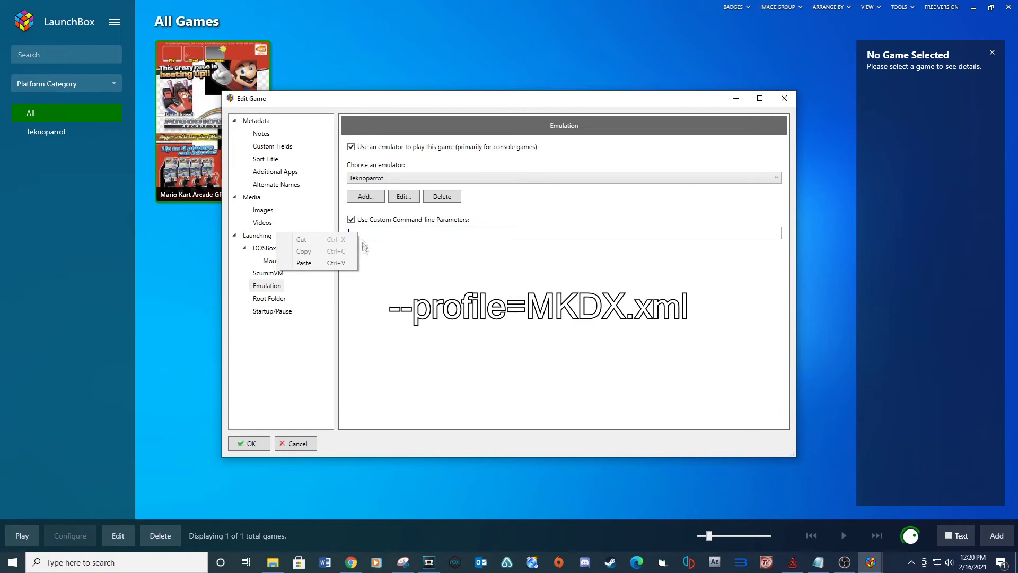
{"action": "left_click", "coordinate": [328, 263]}
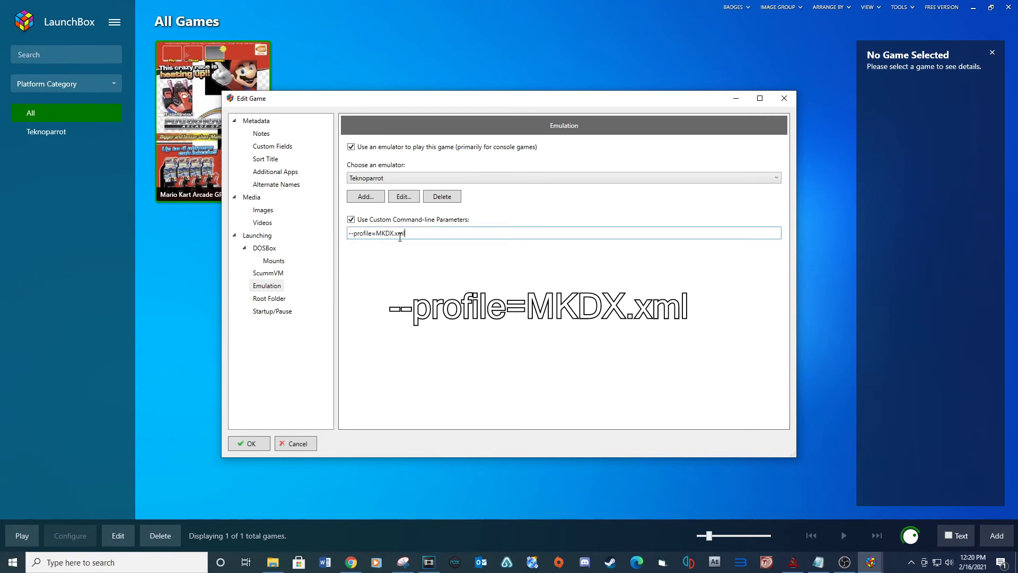
{"action": "left_click", "coordinate": [248, 443]}
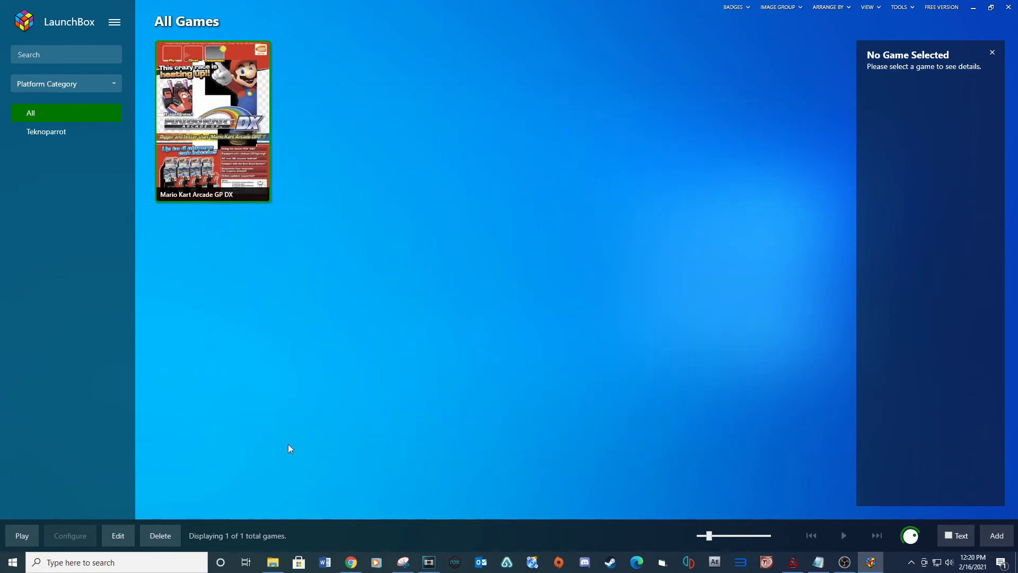